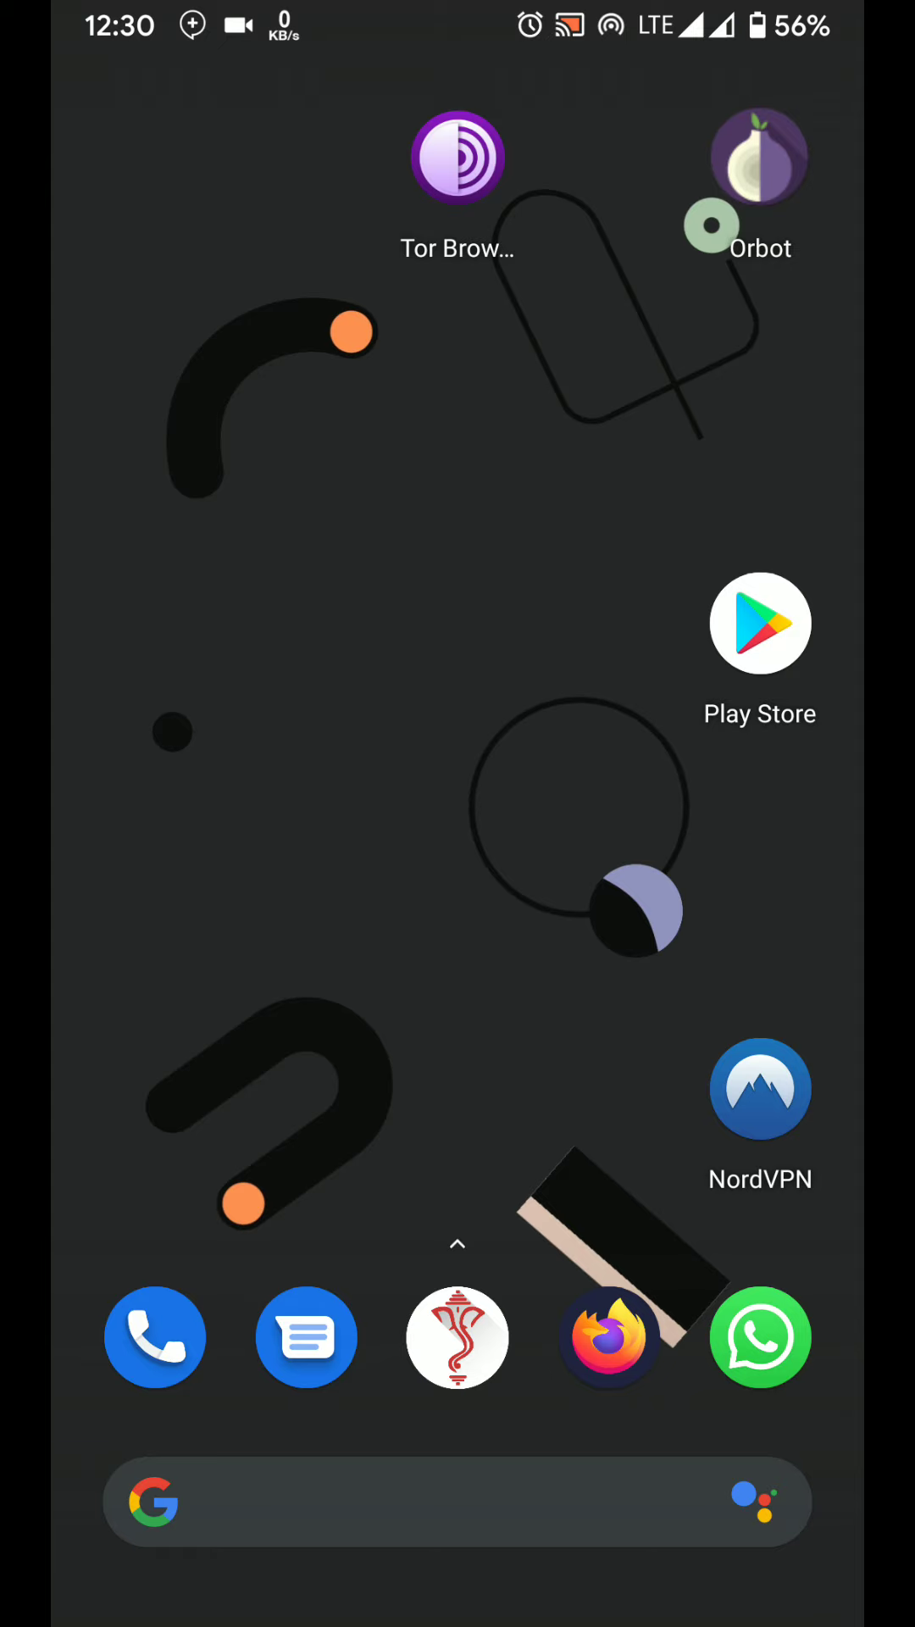
Search Play Store for 'Tor browser' and open the Tor Browser details page
click(760, 624)
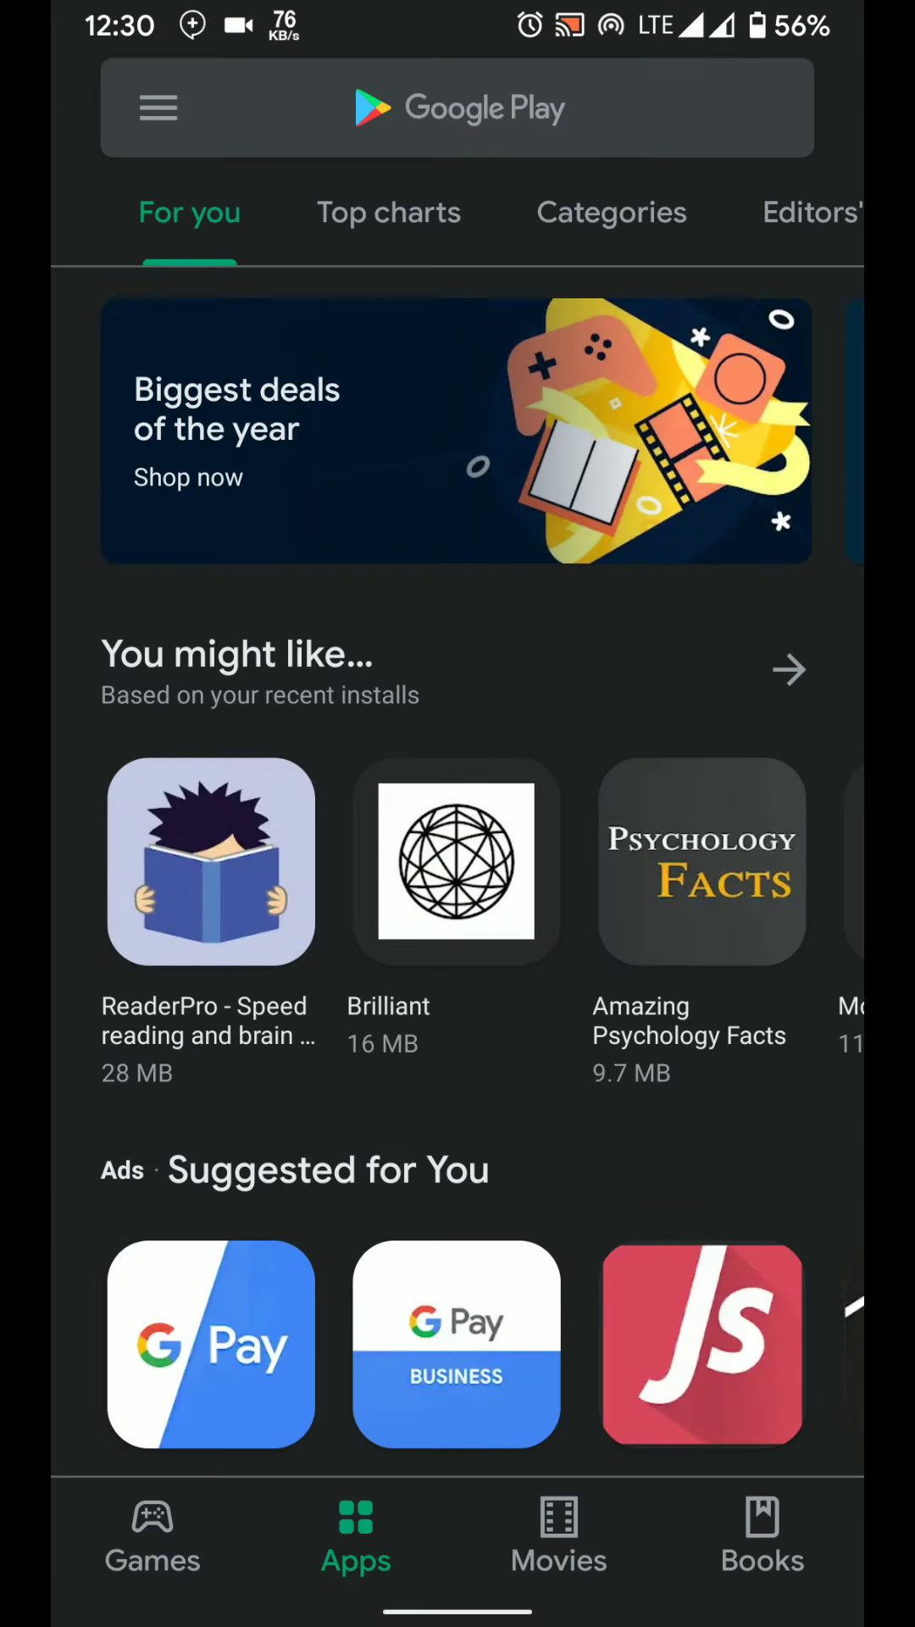
click(459, 108)
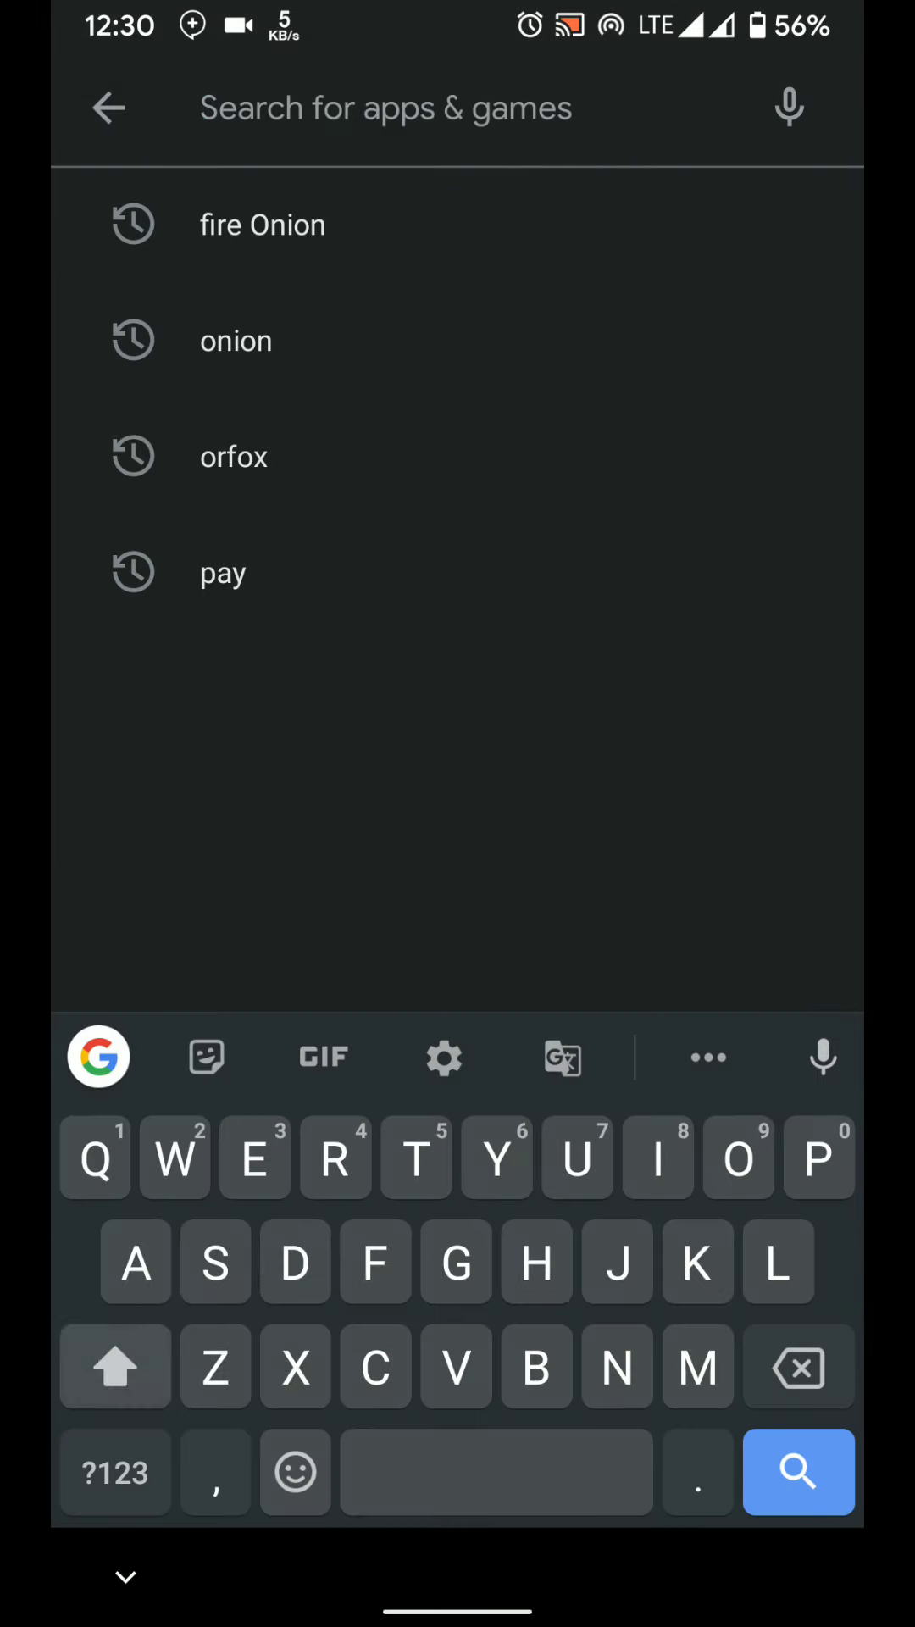
text(Tor b)
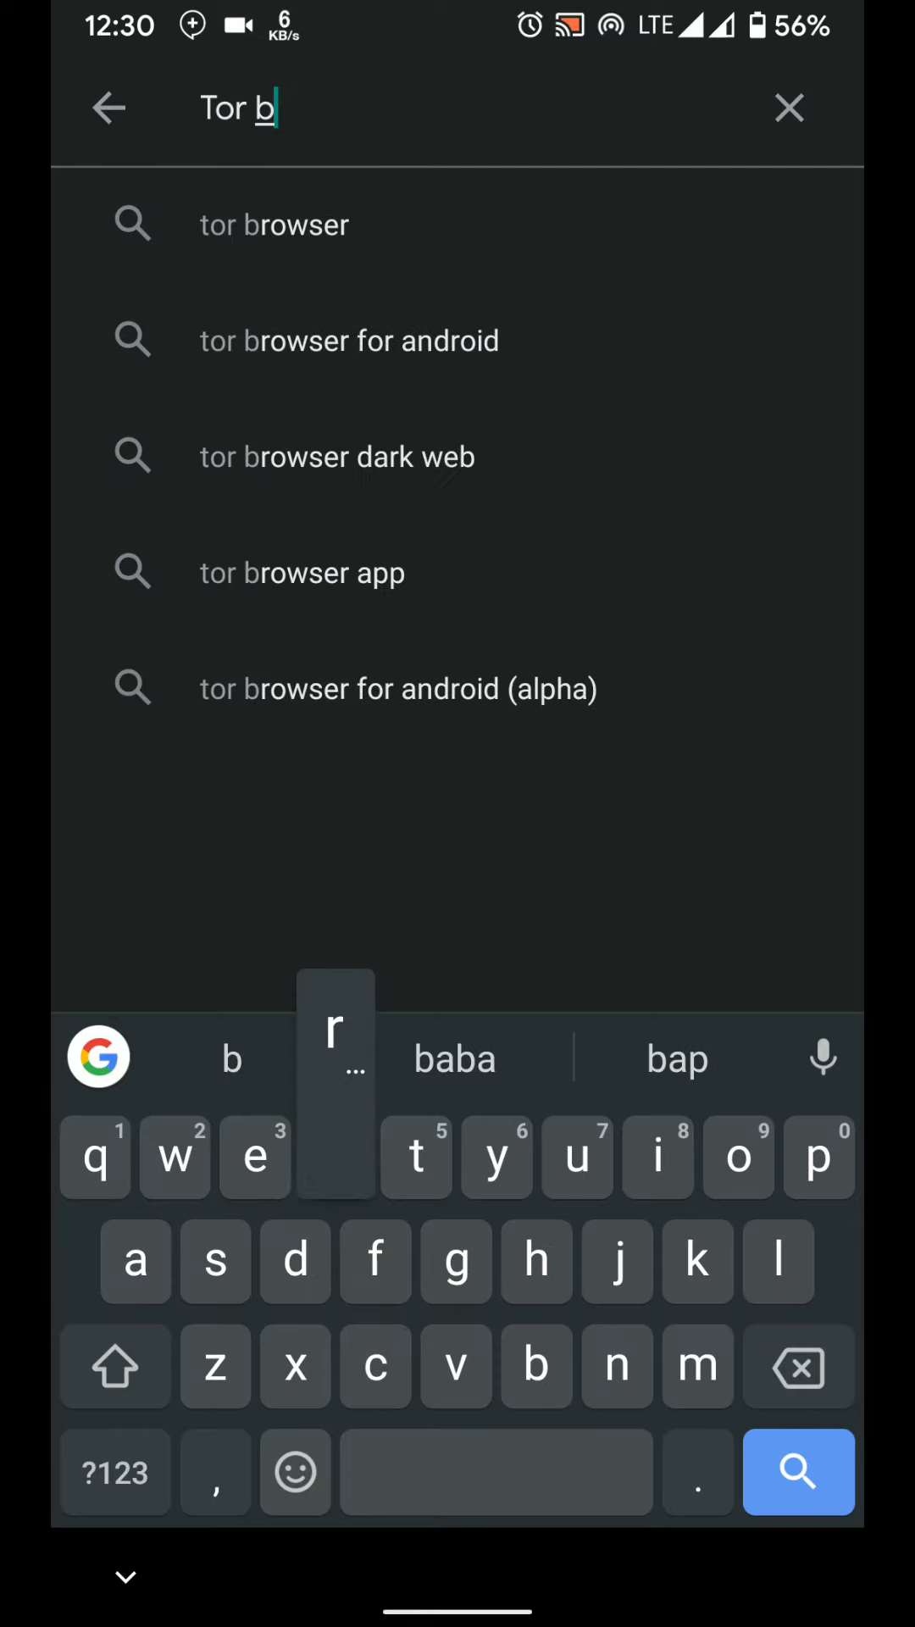
text(rowse)
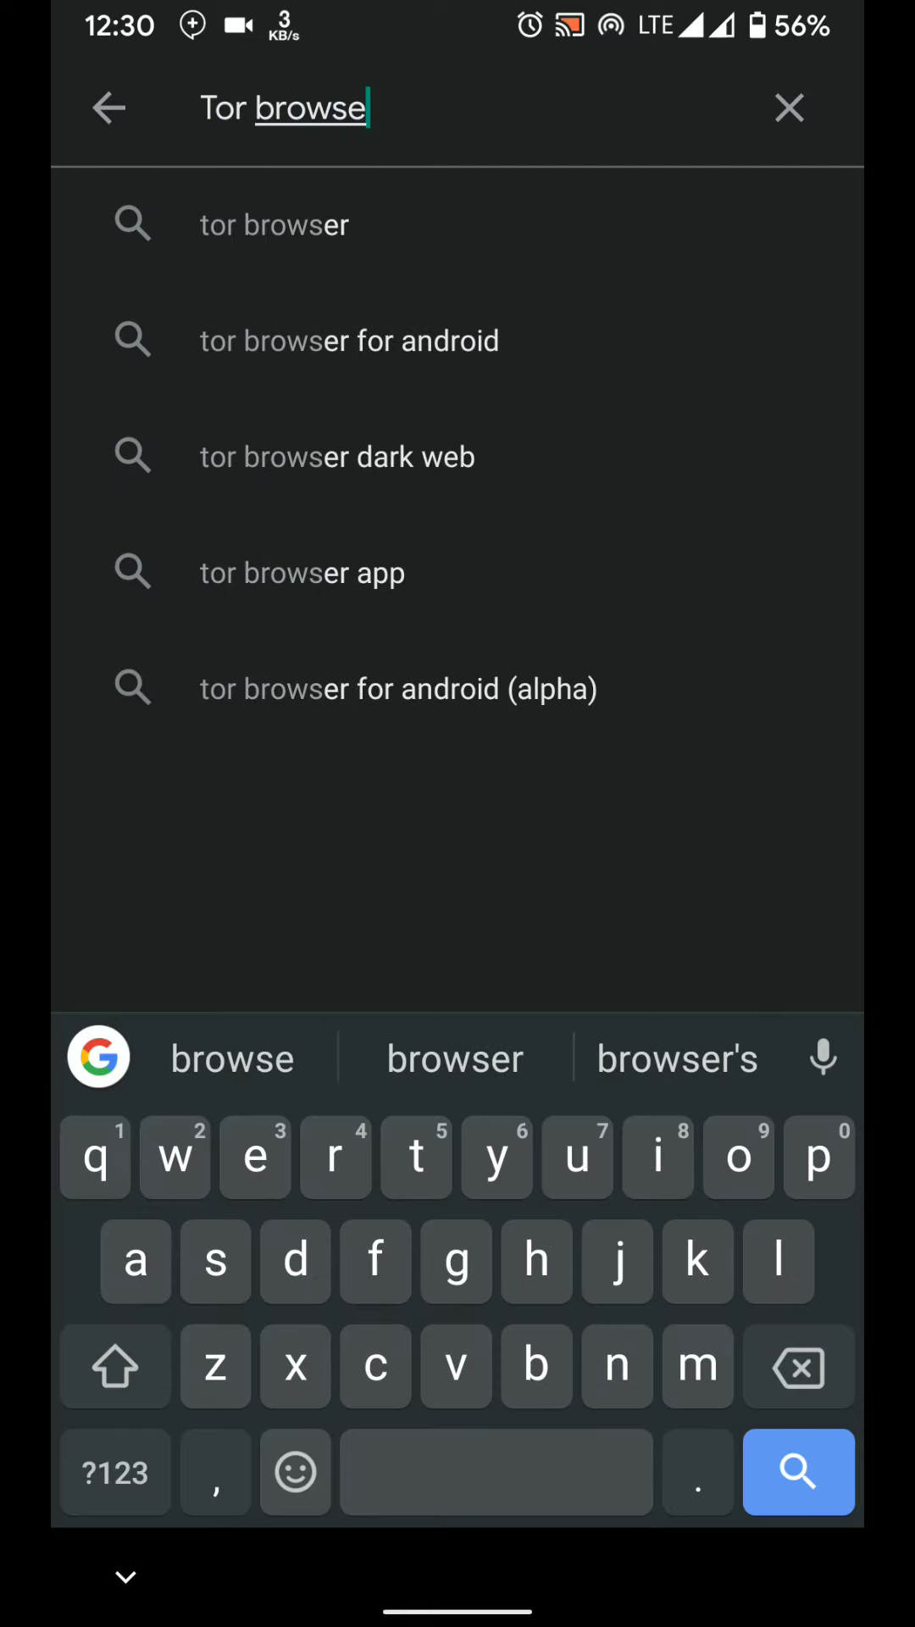
text(r)
key(Return)
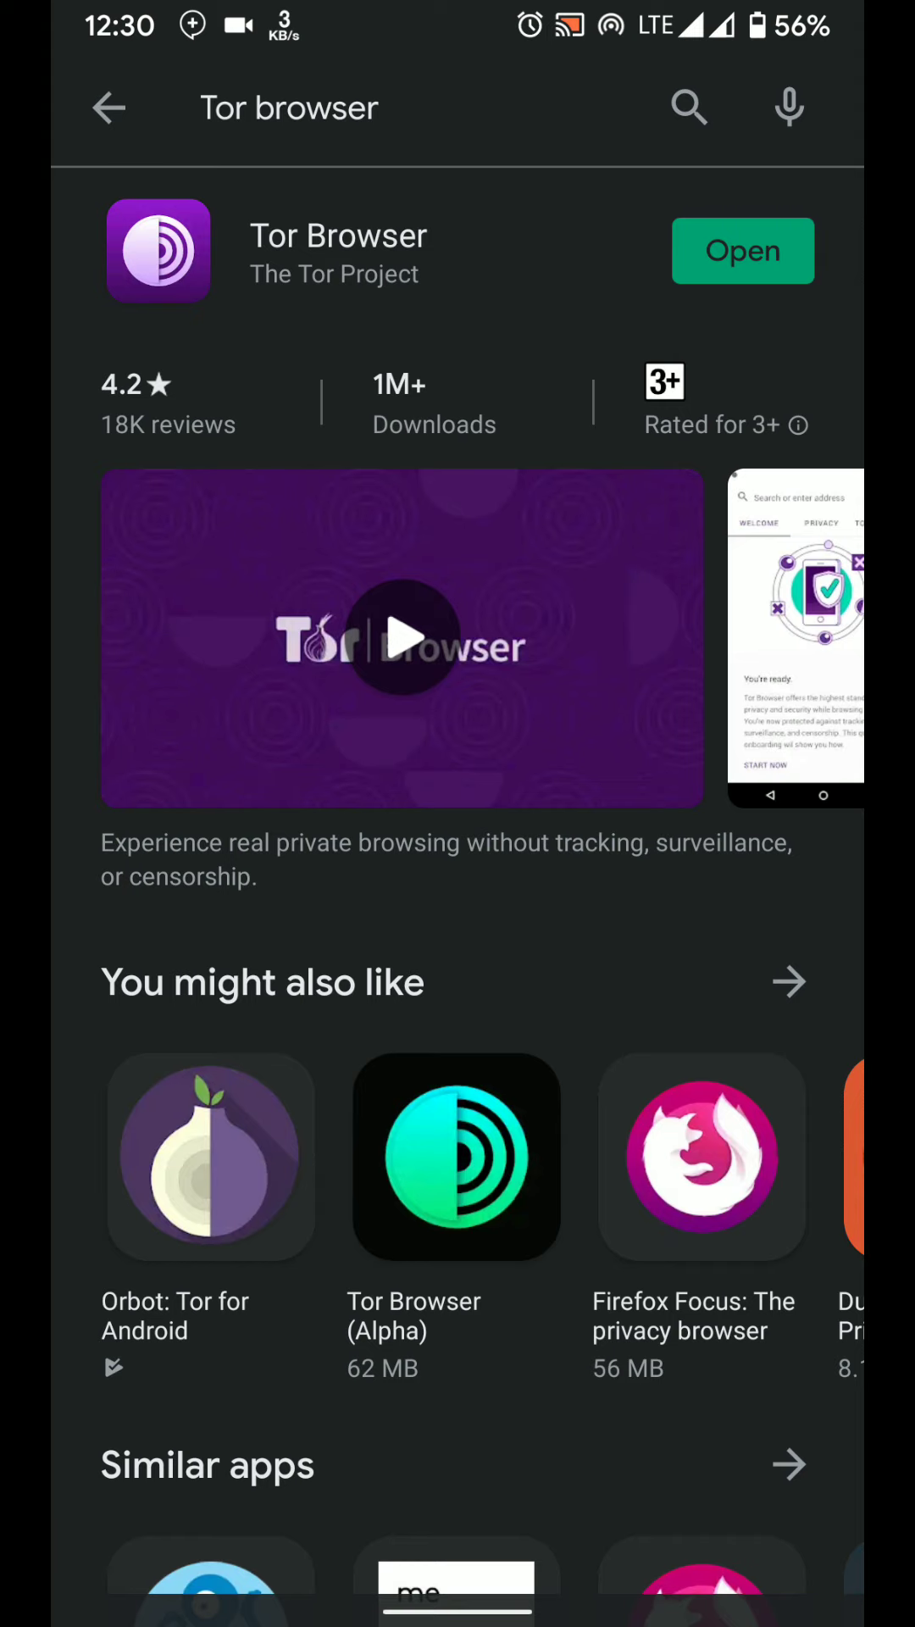
click(338, 255)
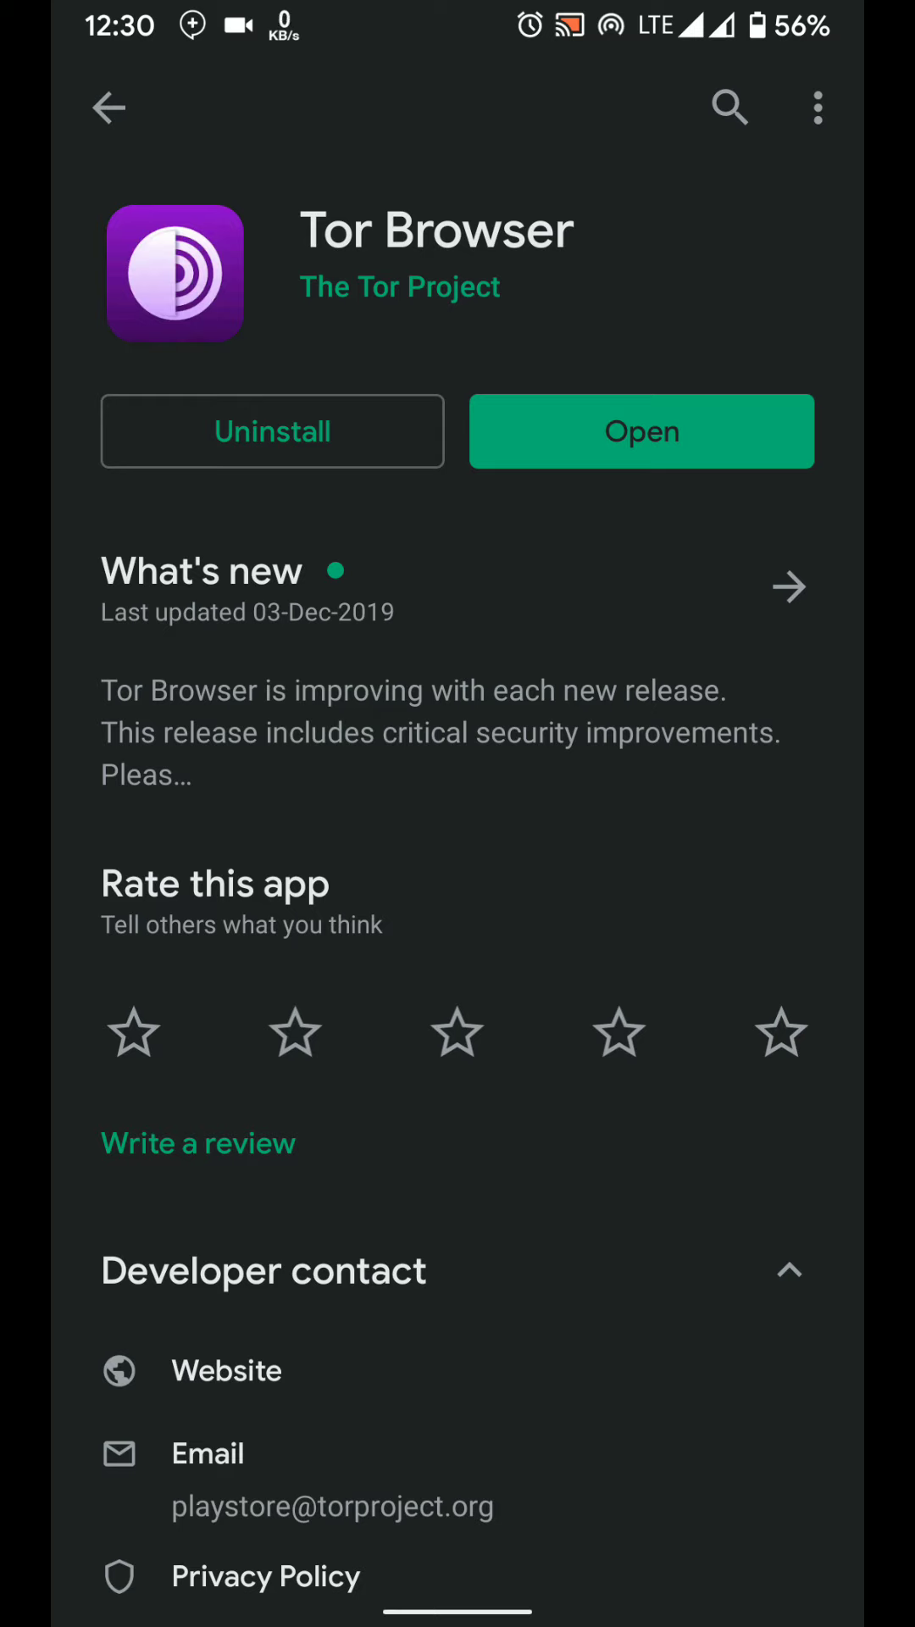
click(789, 587)
scroll(459, 890, down, 10)
scroll(458, 890, down, 10)
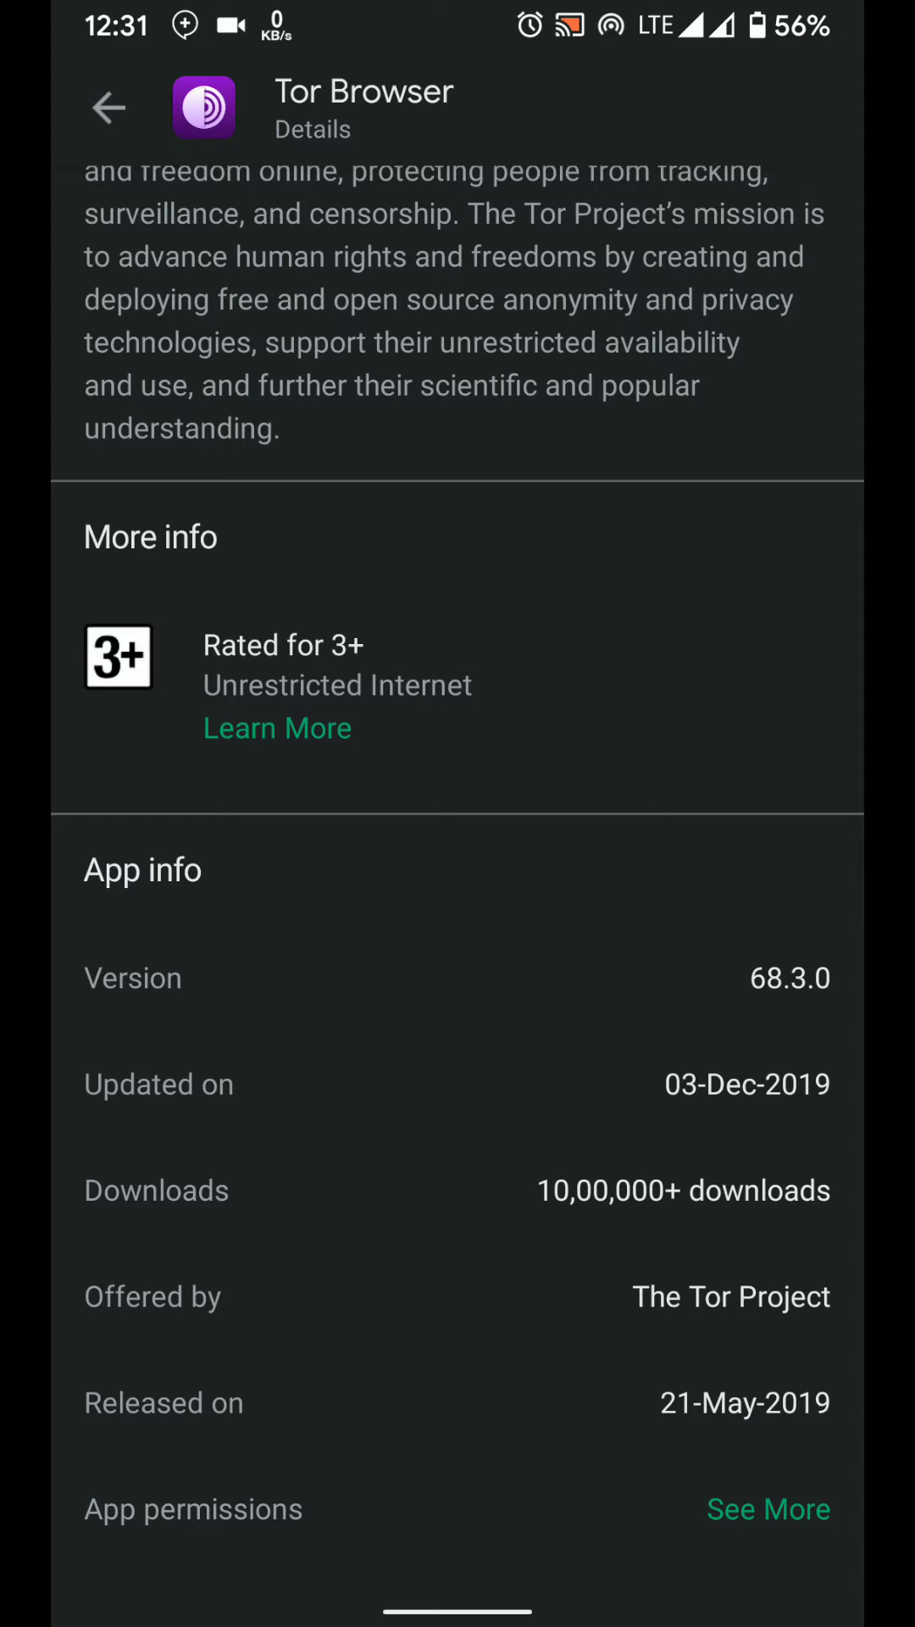
scroll(459, 890, up, 10)
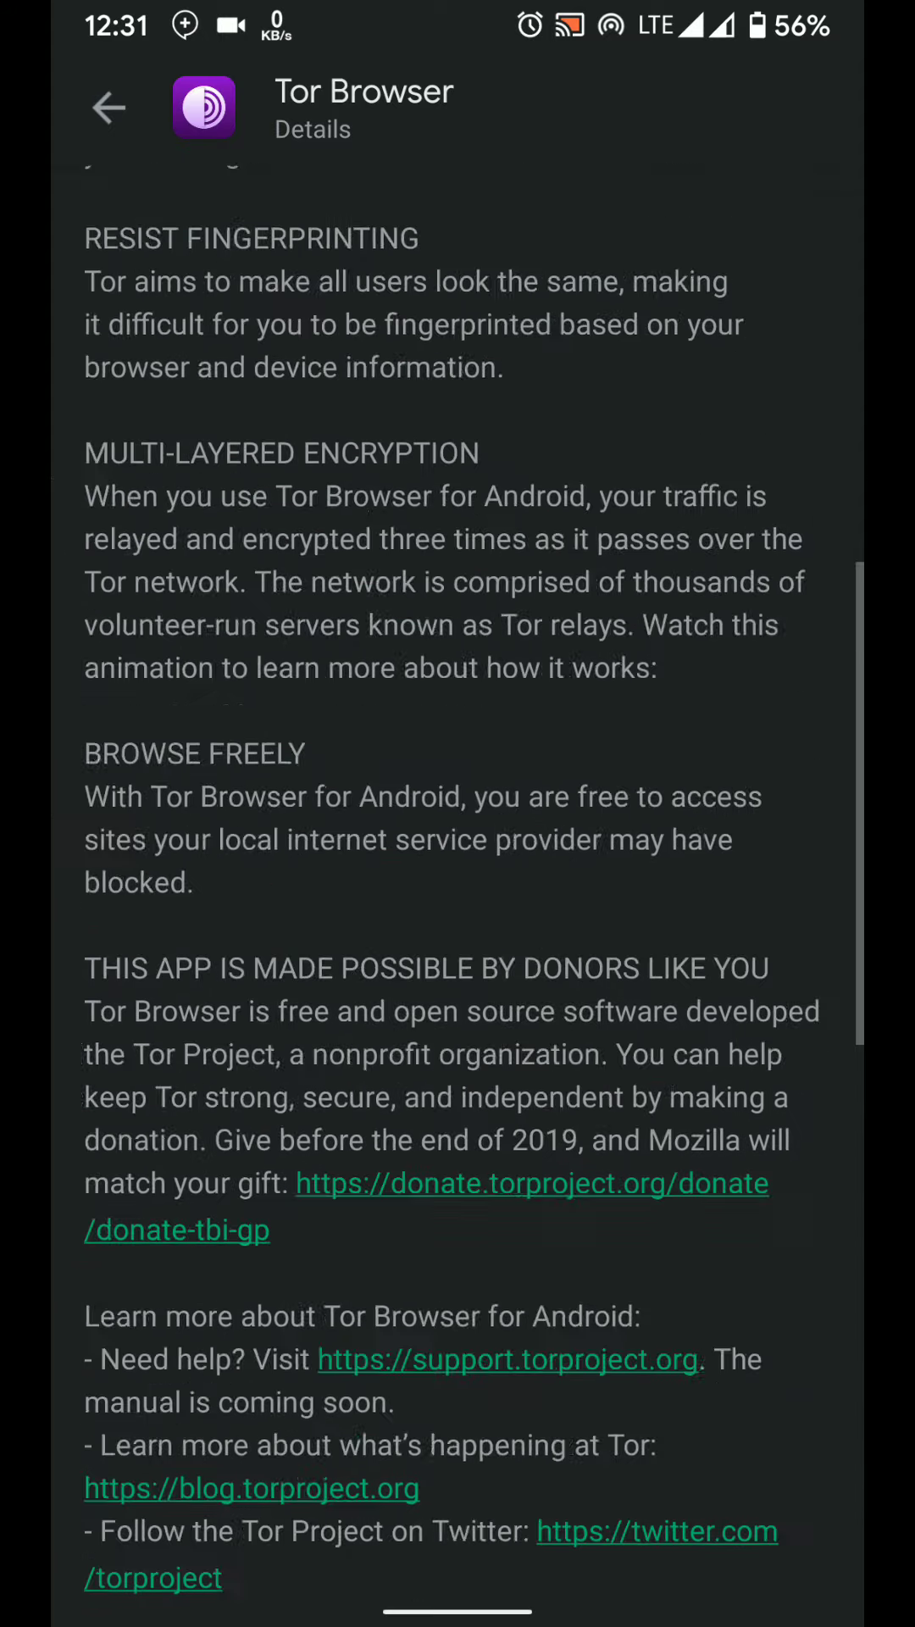
drag(910, 1102, 829, 1101)
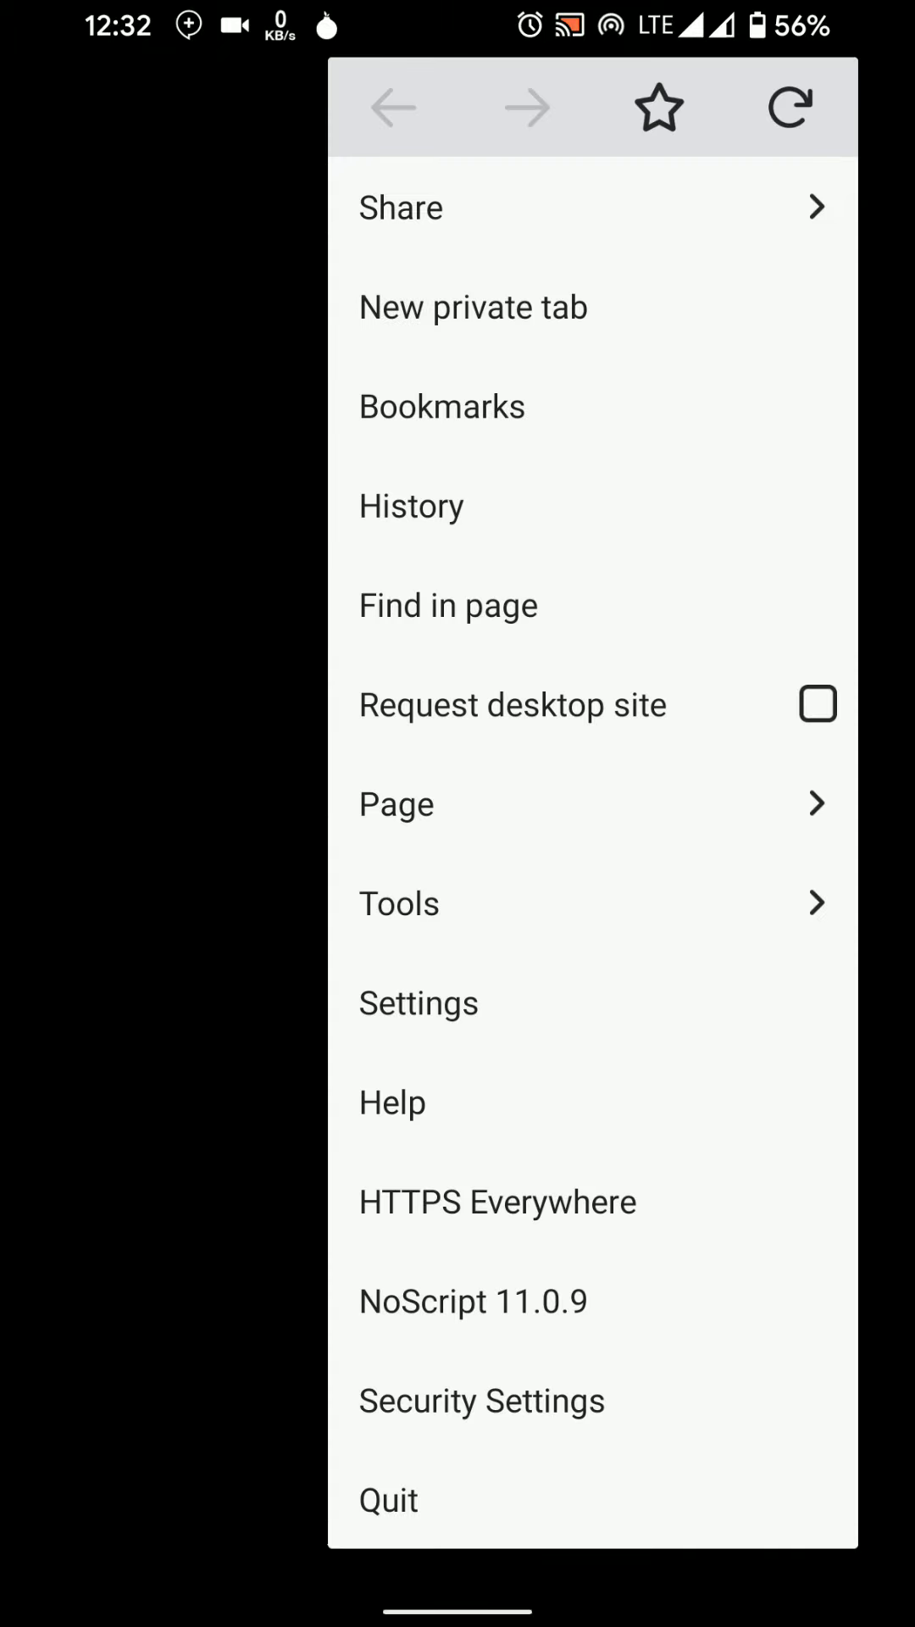
Close Tor Browser's options menu and reopen it
key(Escape)
click(877, 102)
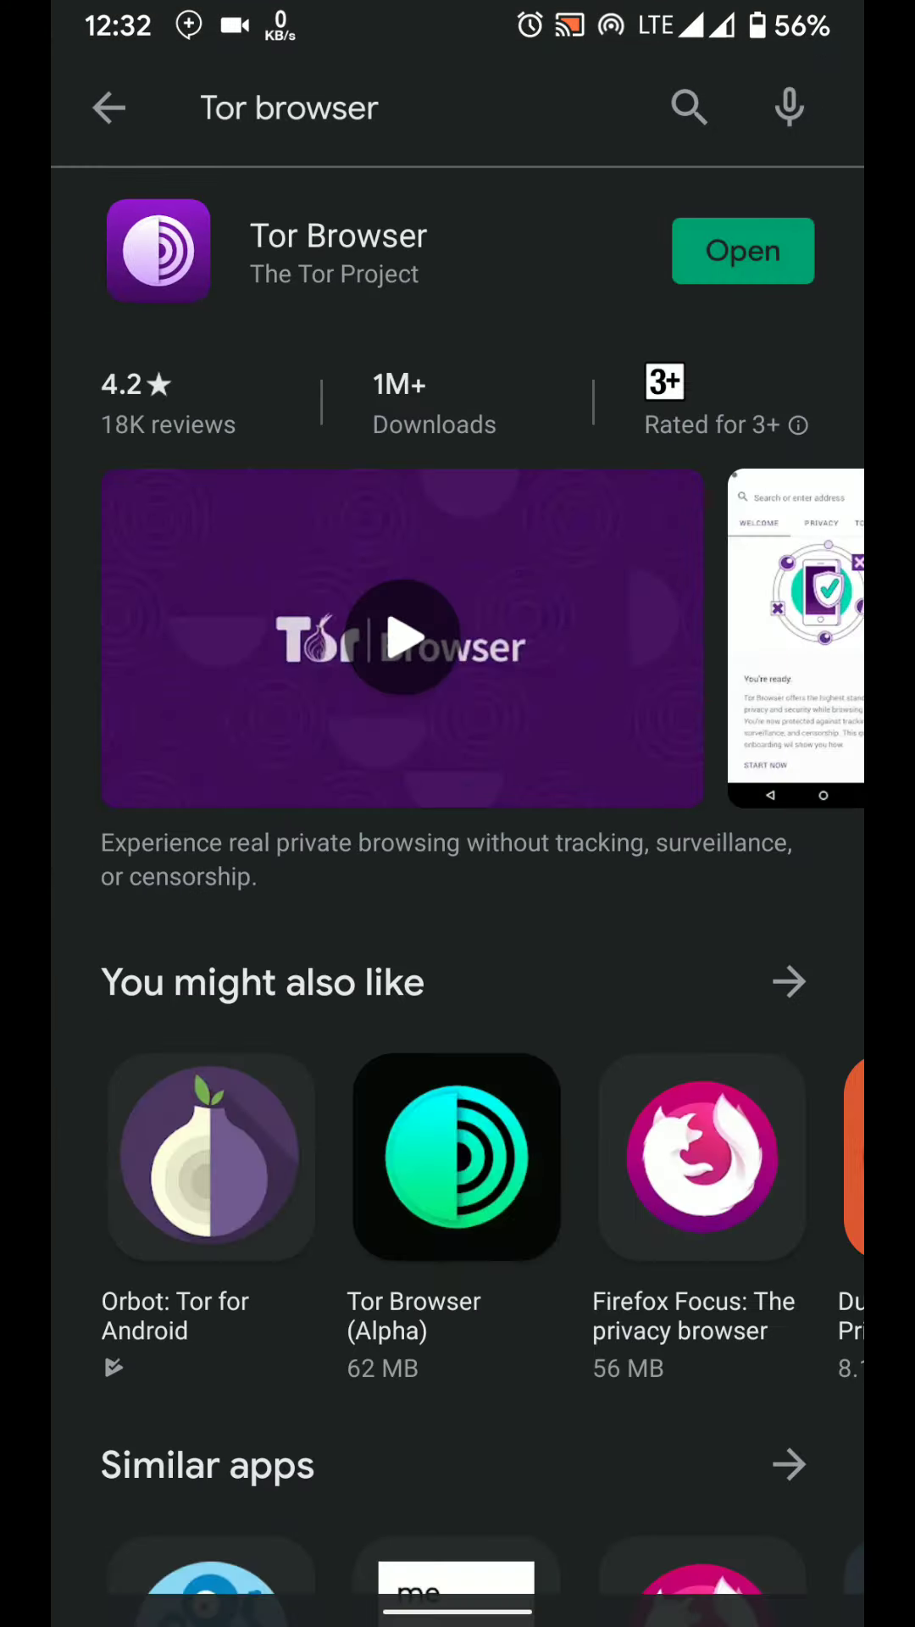
Return to the Play Store home page and search for 'orbot'
drag(909, 1132, 813, 1132)
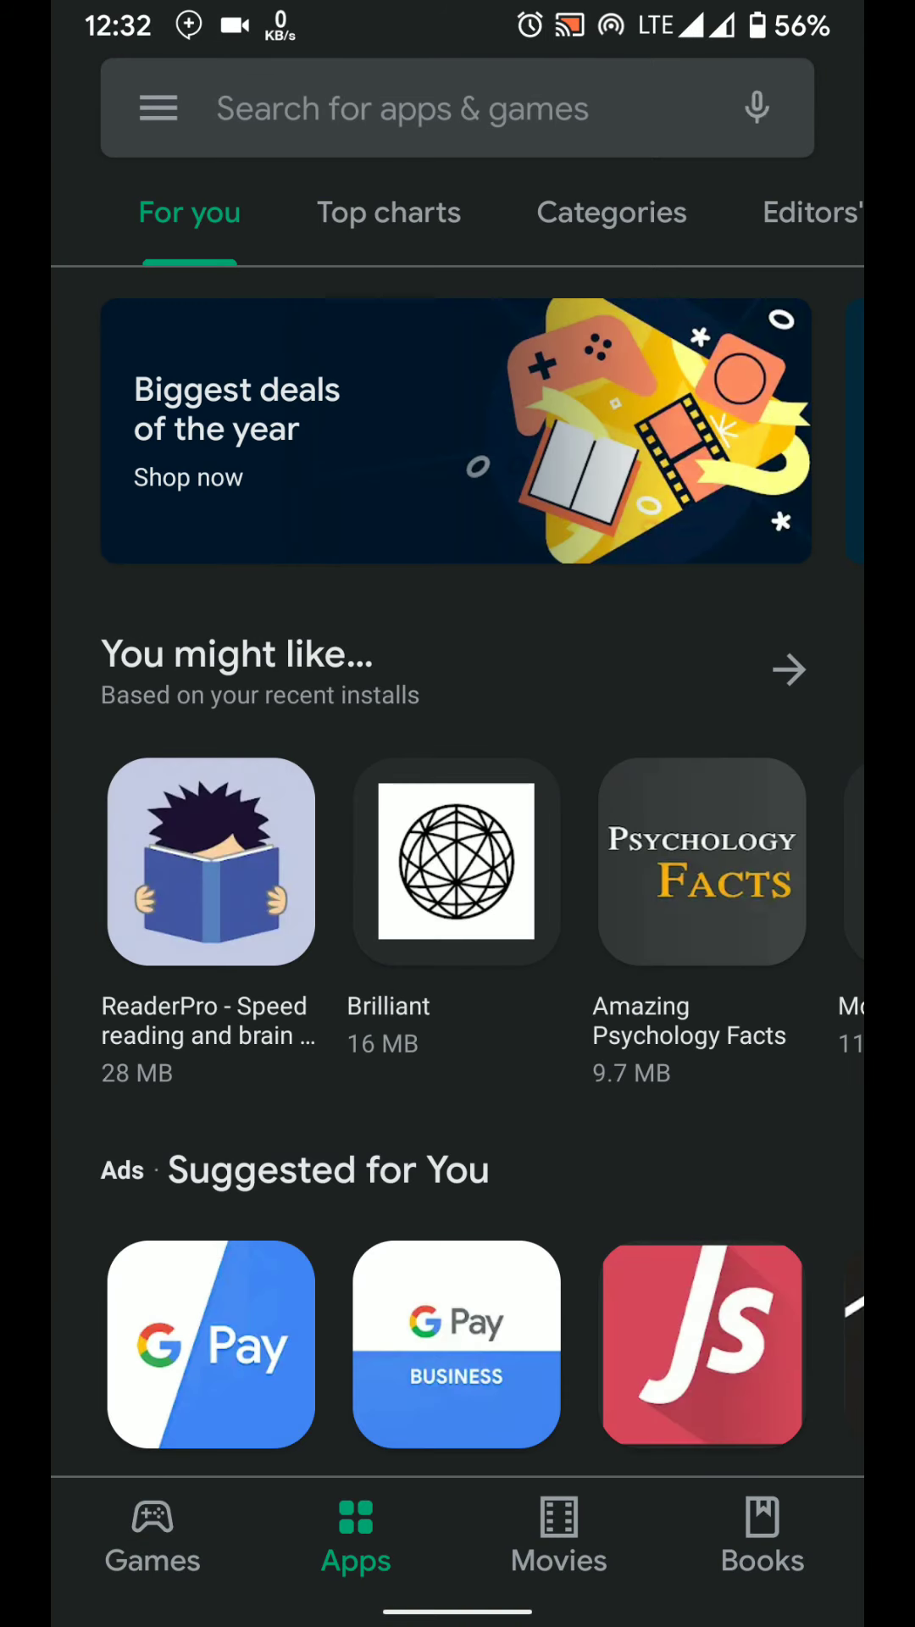
click(402, 108)
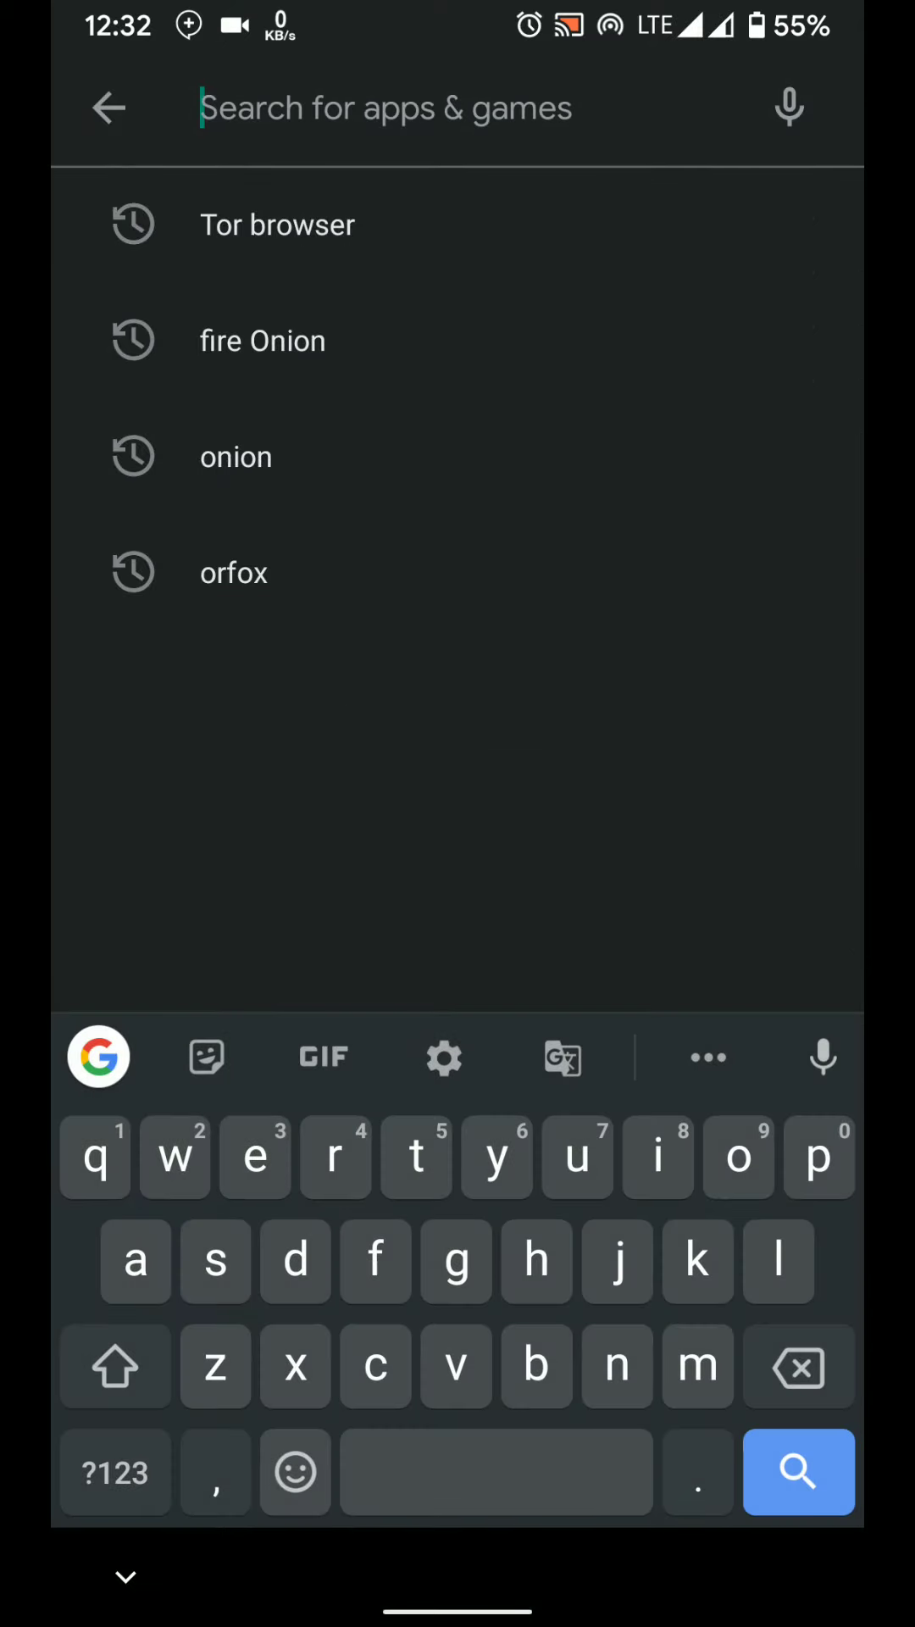
text(o)
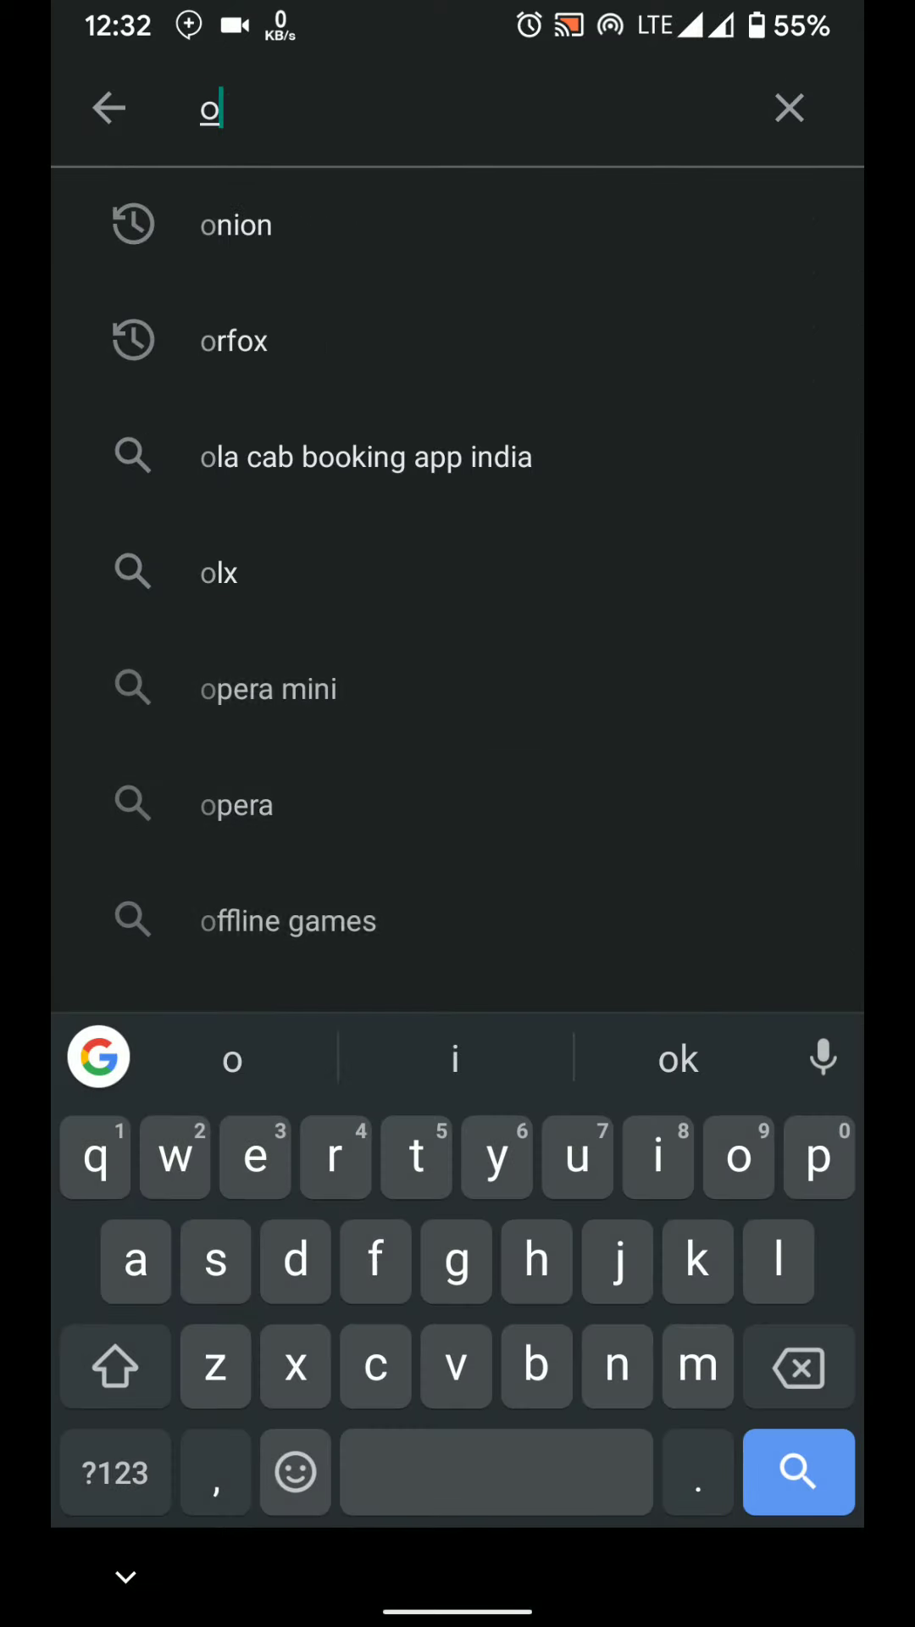
text(rb)
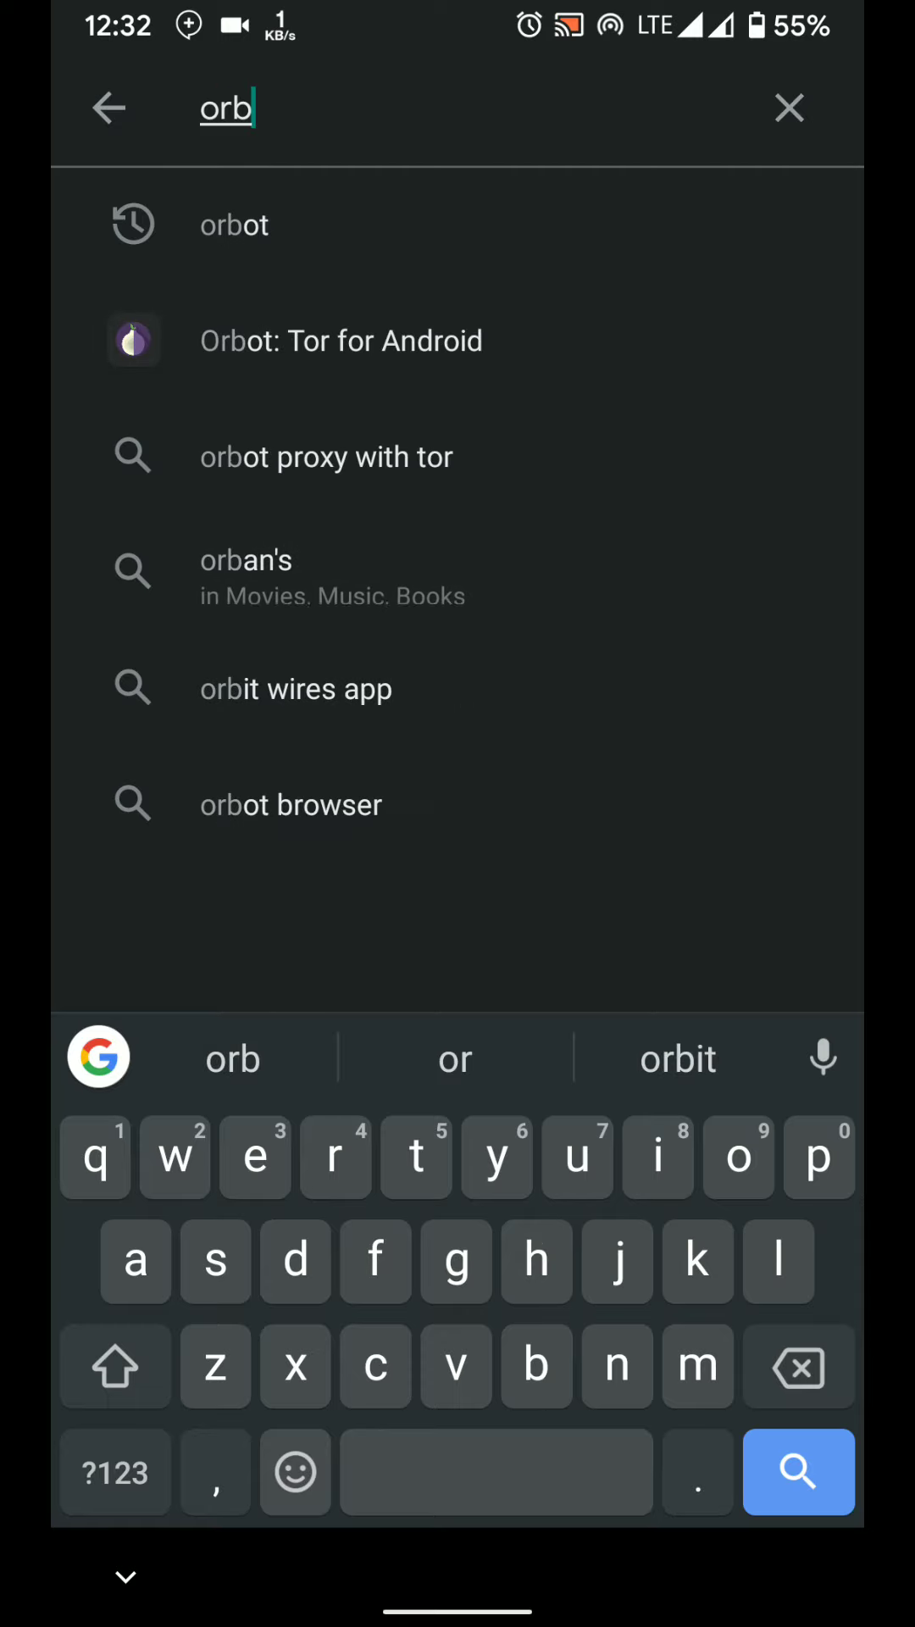
text(ot)
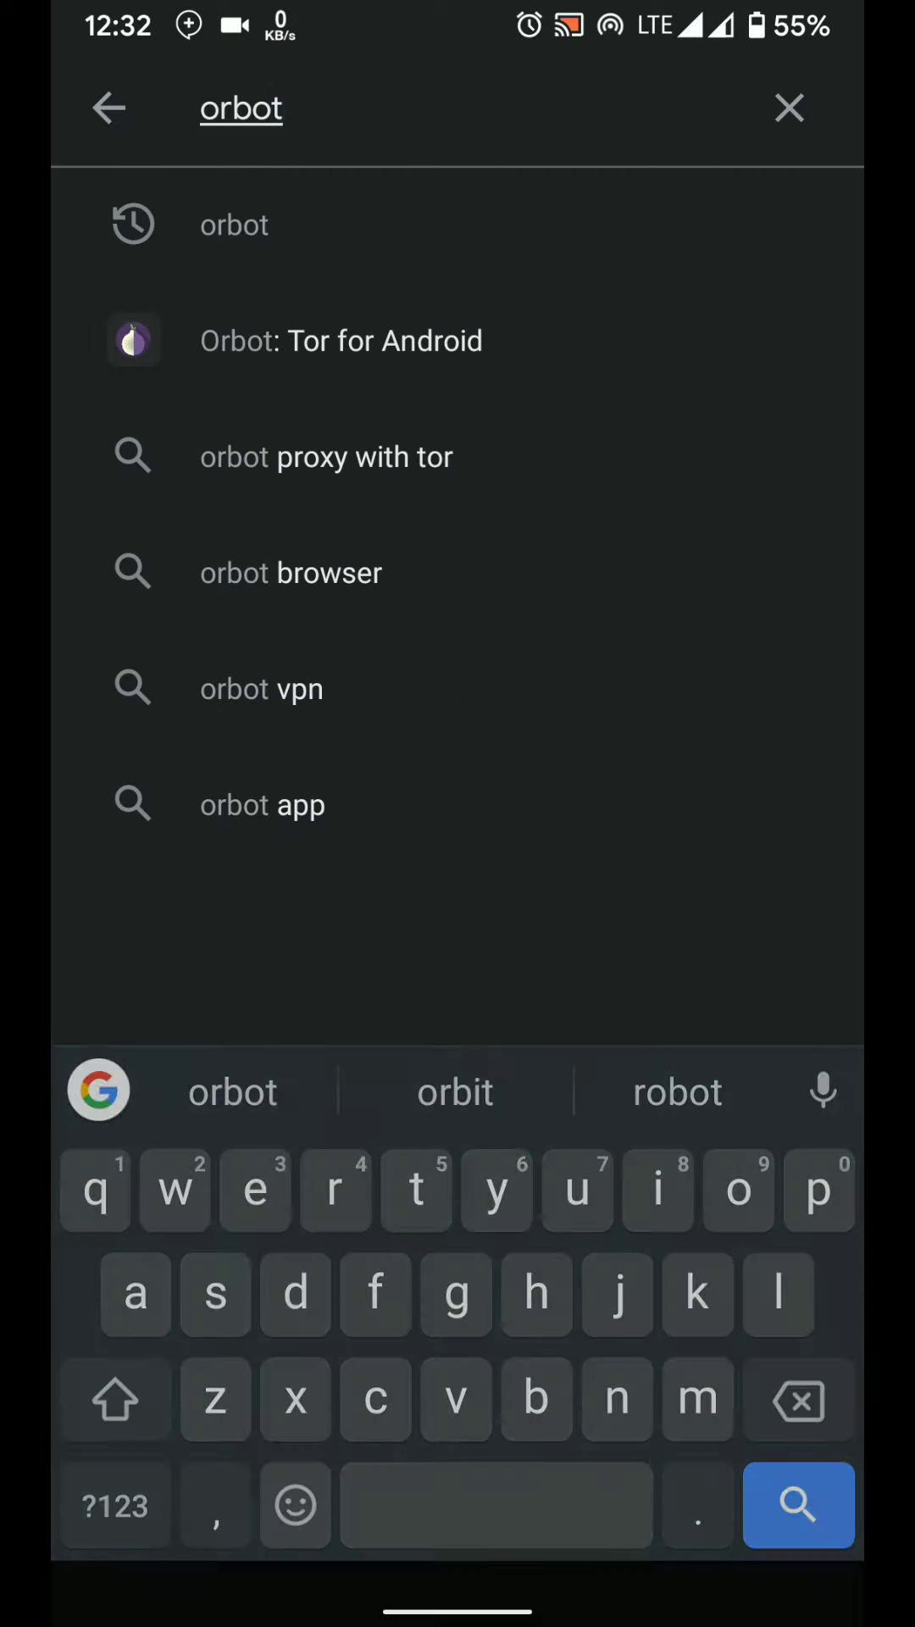
key(Return)
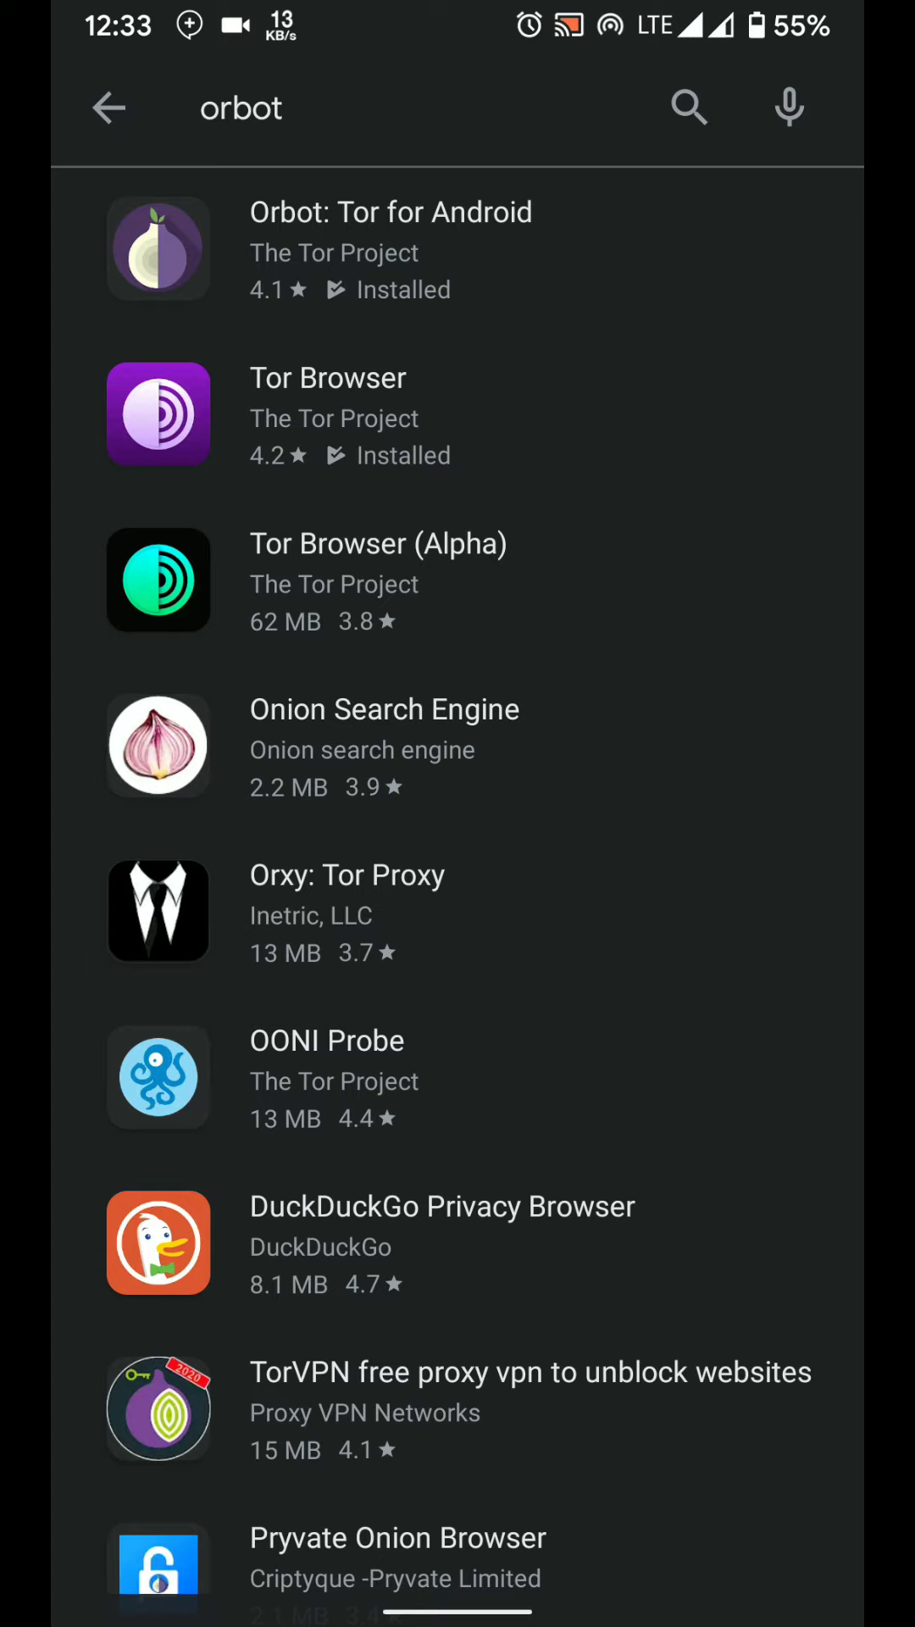
View the full details of Orbot: Tor for Android, then go back to its page
click(459, 247)
scroll(458, 839, down, 3)
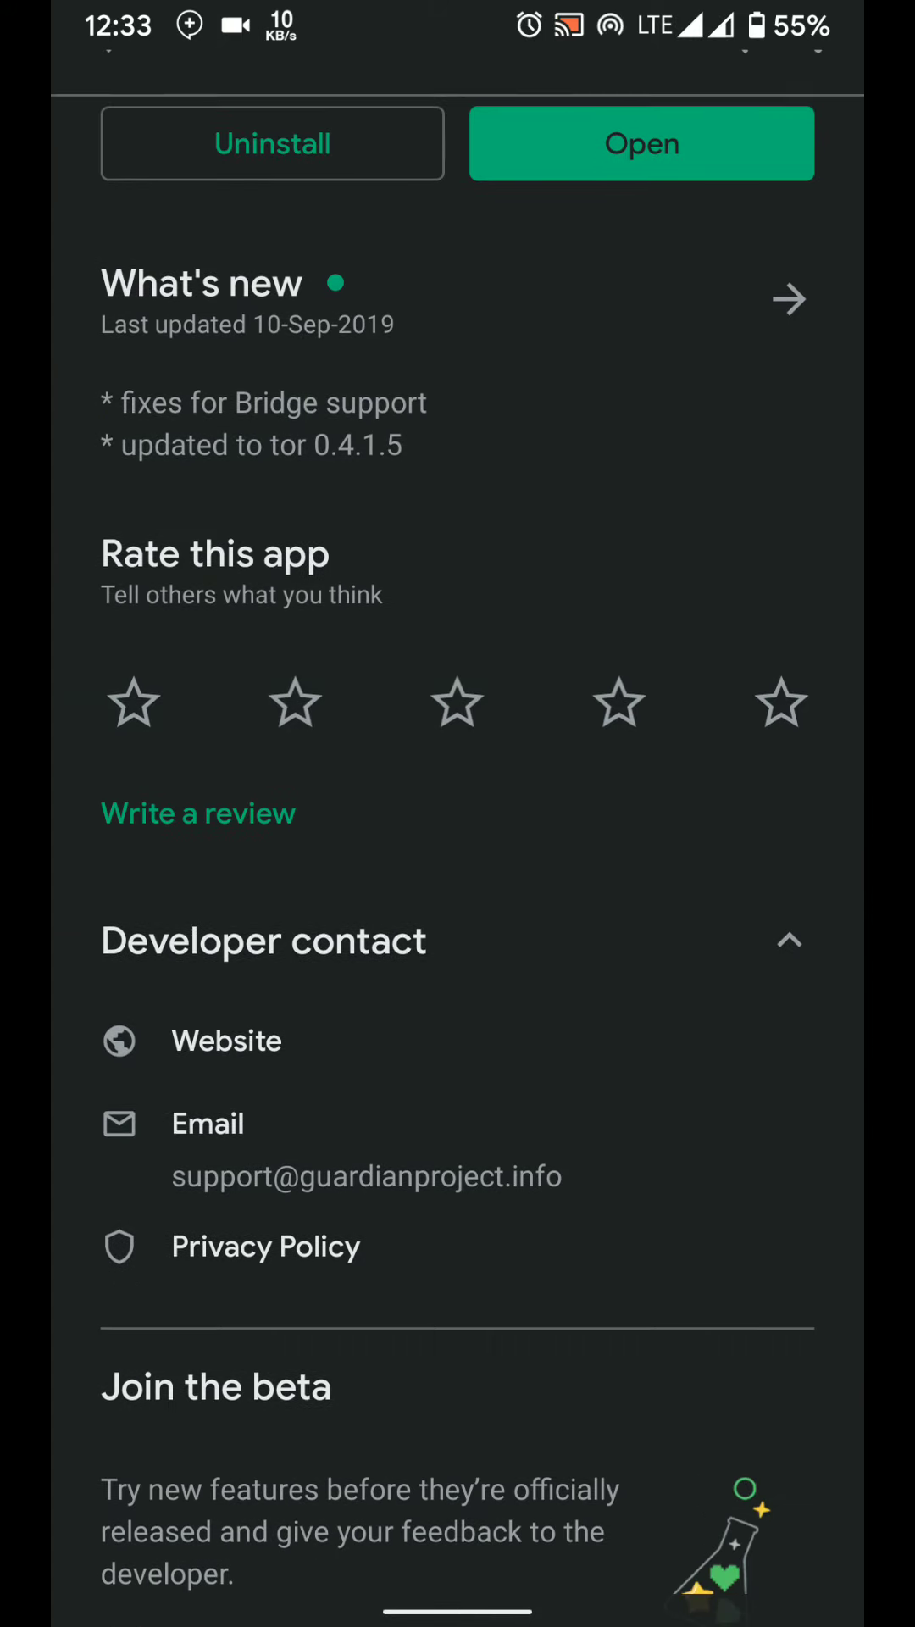
scroll(458, 814, up, 2)
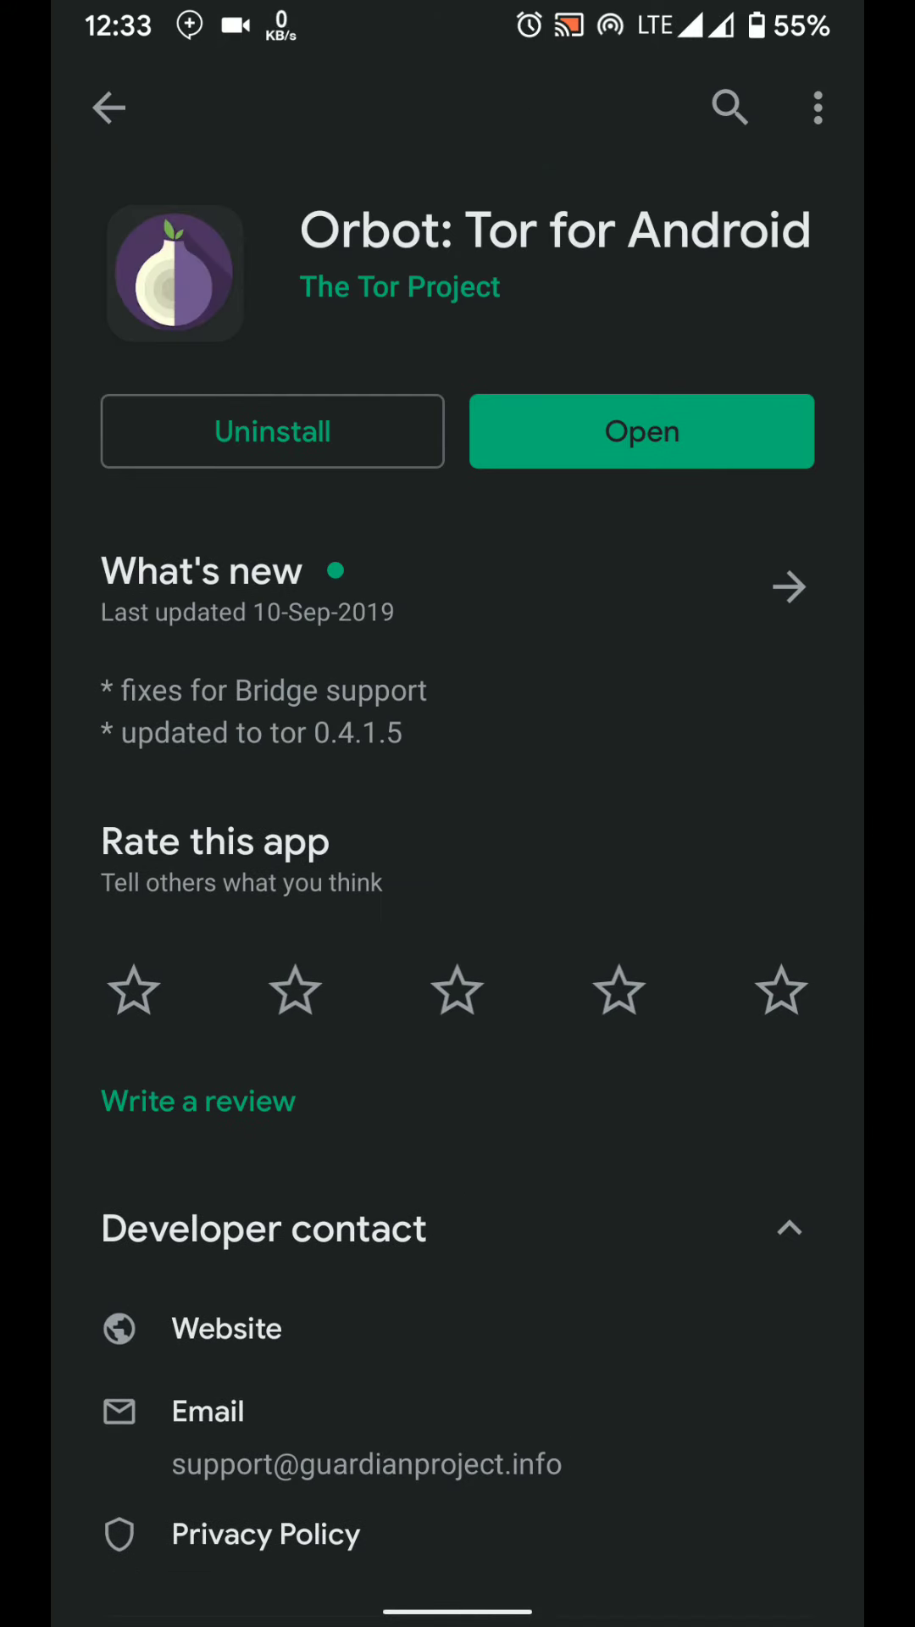
click(458, 588)
scroll(458, 890, down, 10)
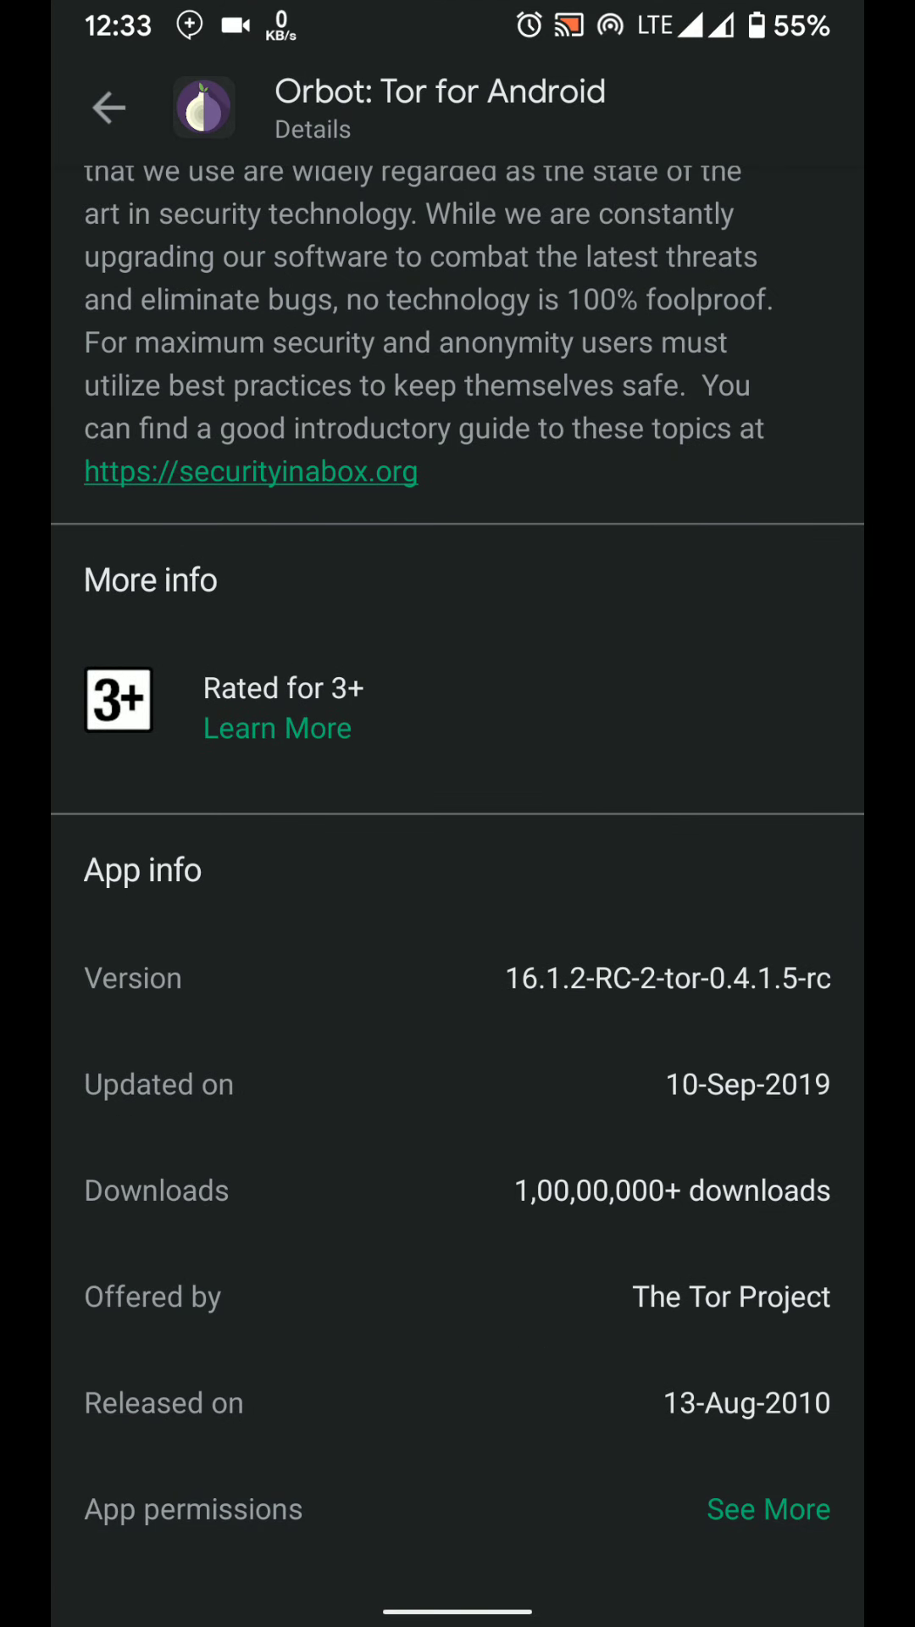
scroll(459, 814, up, 10)
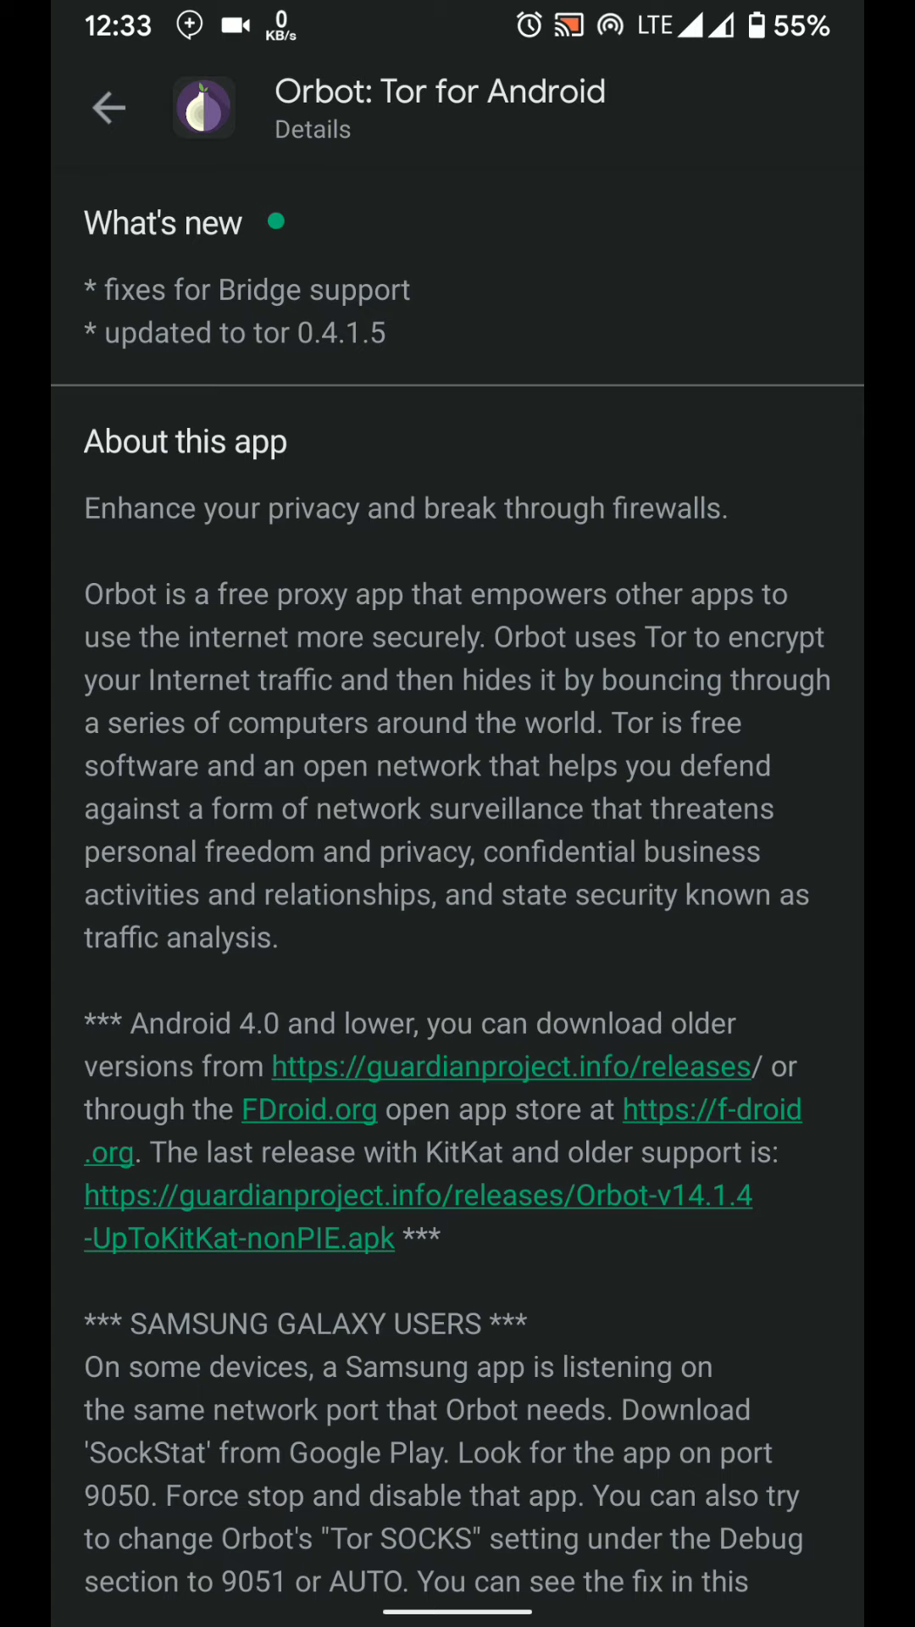
drag(909, 789, 801, 794)
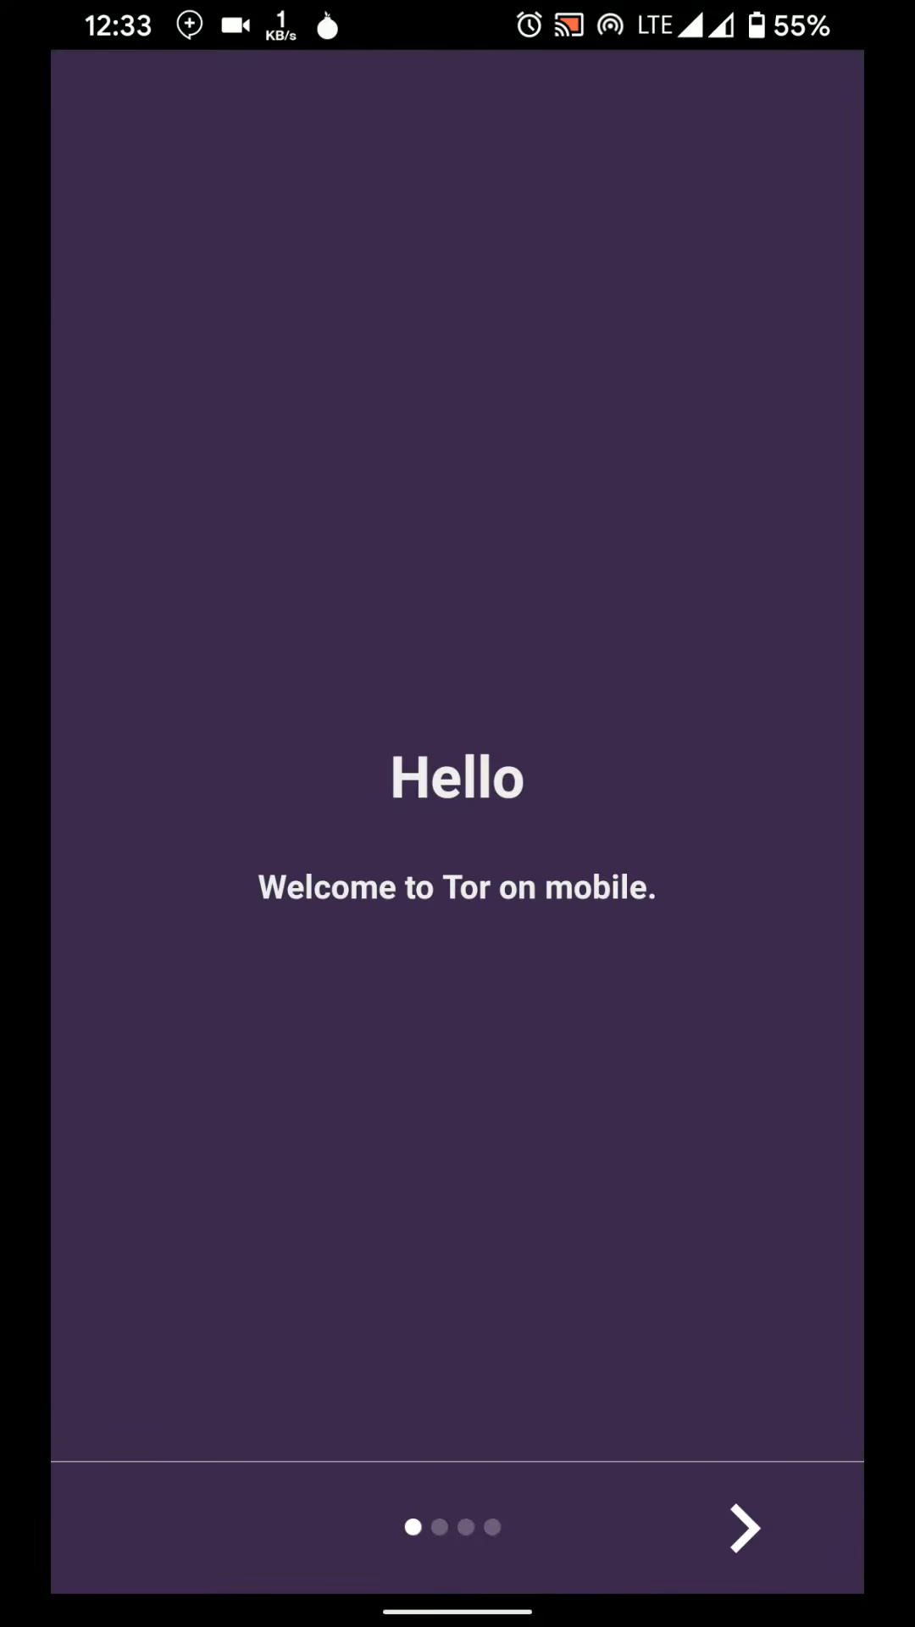
Skip through Orbot's welcome pages, leaving the exit country at Global (Auto)
click(744, 1528)
click(744, 1528)
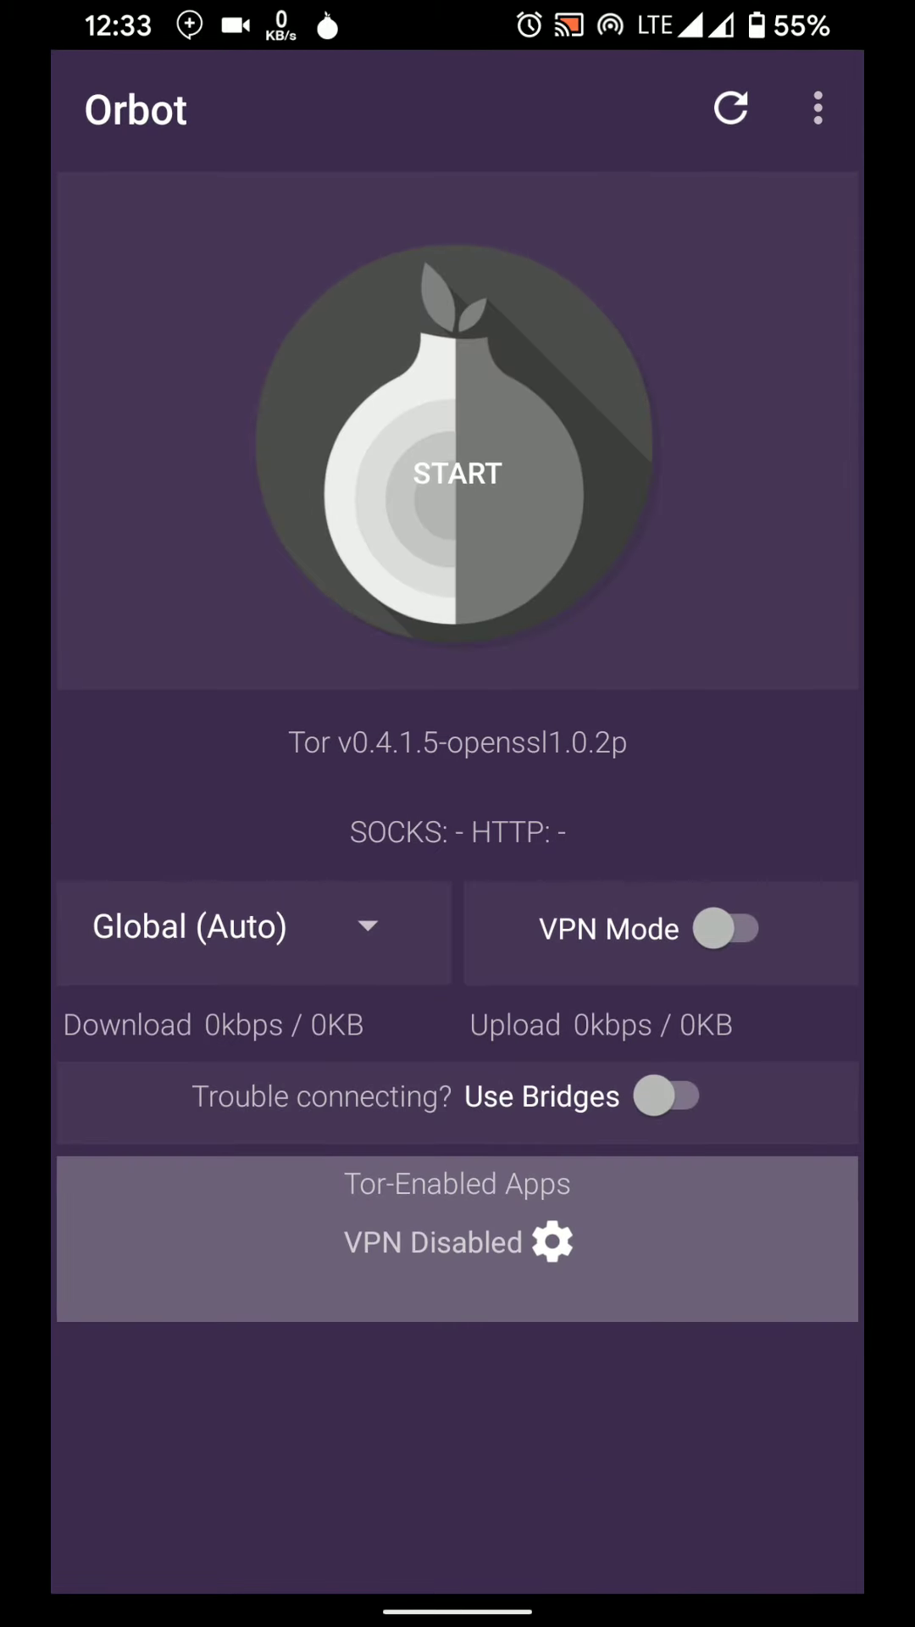
click(229, 927)
scroll(196, 1162, down, 3)
key(Escape)
Browse Orbot's settings, then return to the main screen
click(818, 108)
click(547, 109)
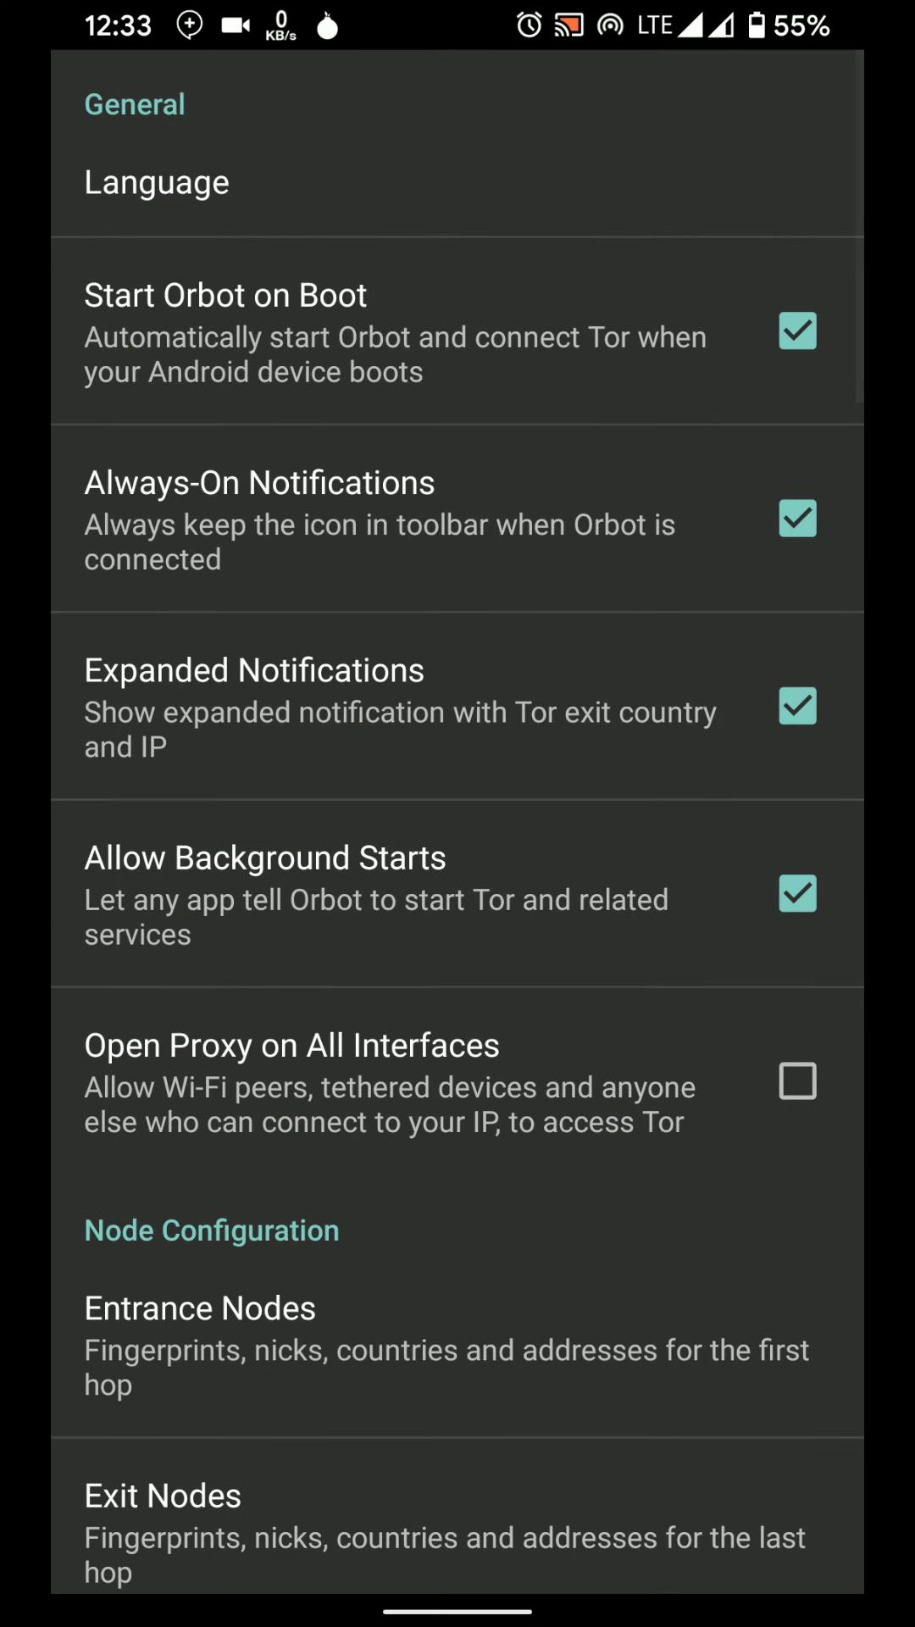
scroll(457, 813, down, 3)
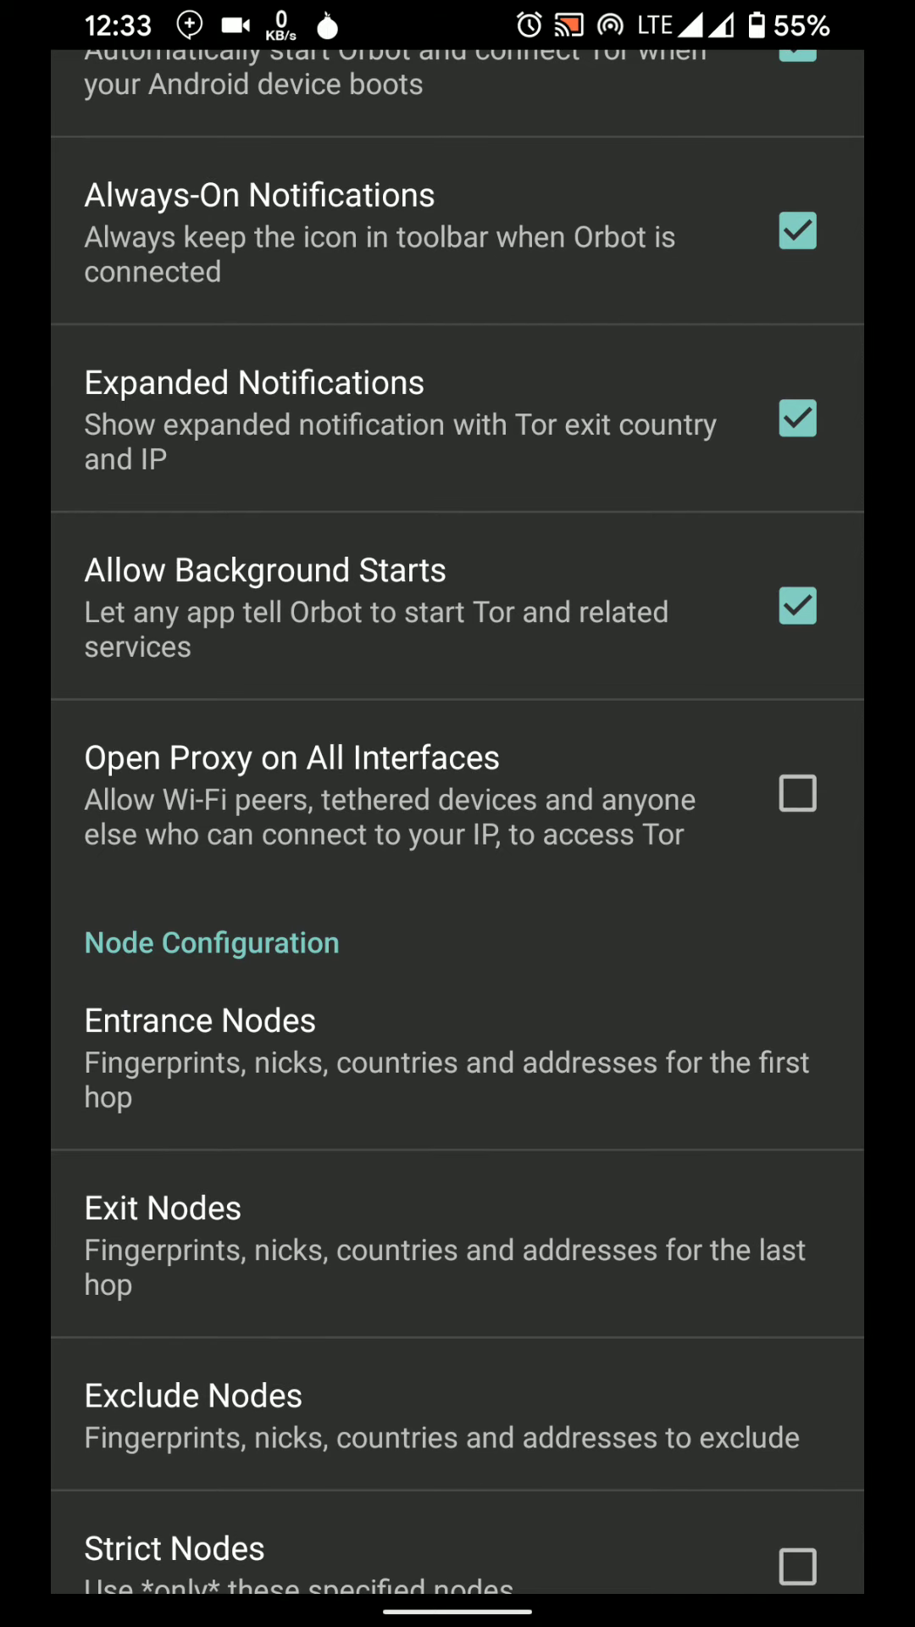
scroll(458, 814, down, 2)
scroll(457, 813, down, 5)
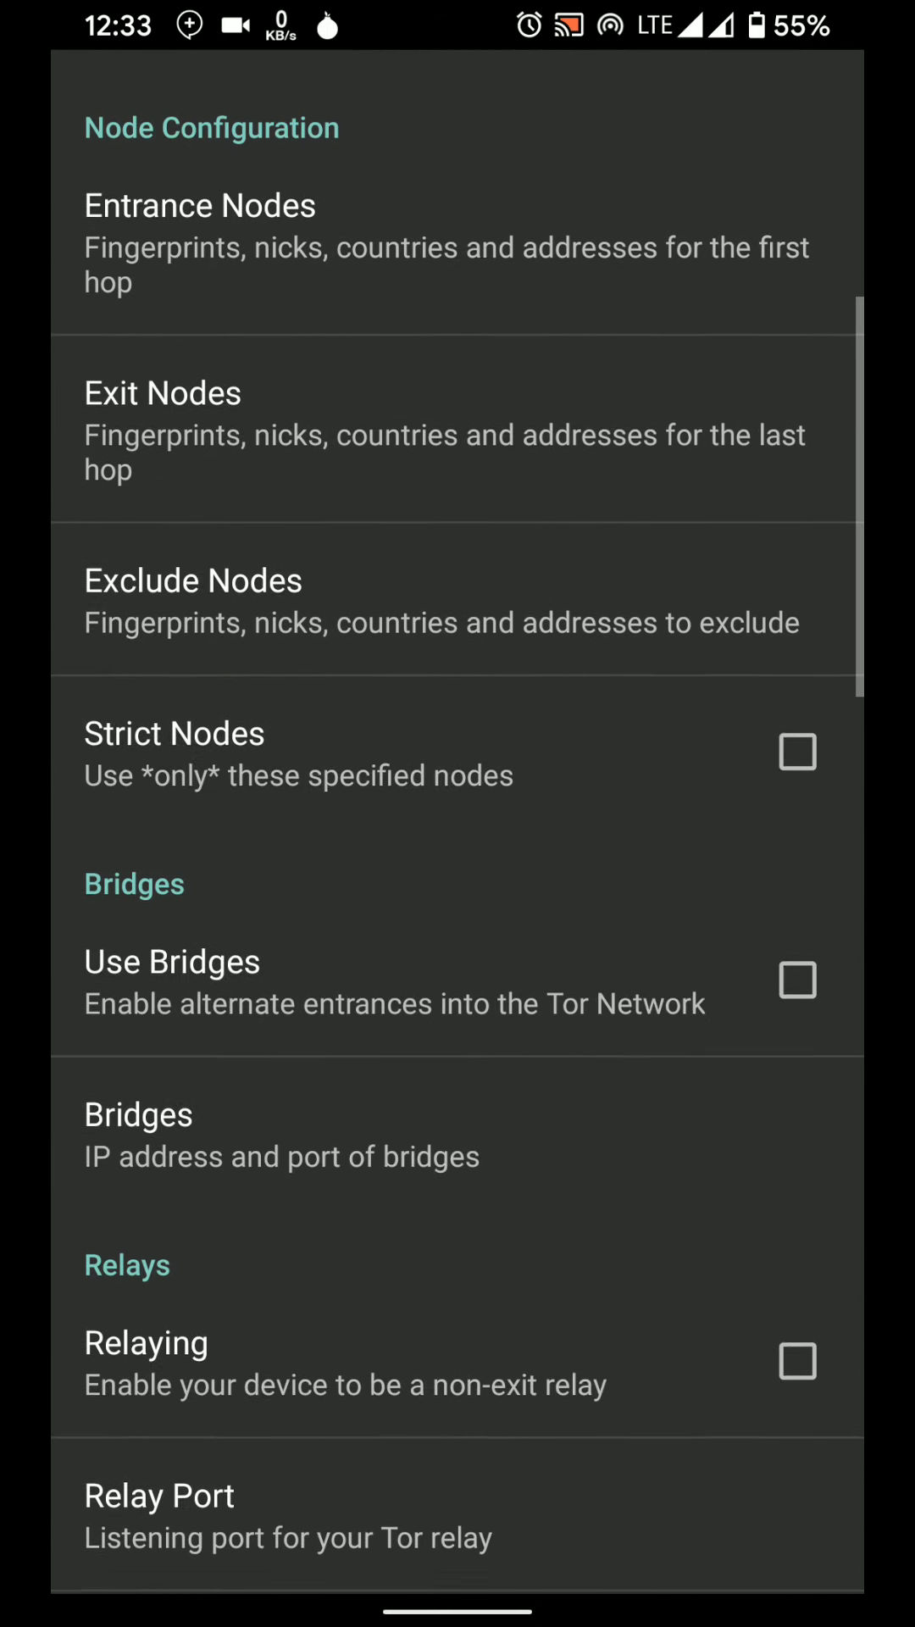
scroll(457, 814, down, 4)
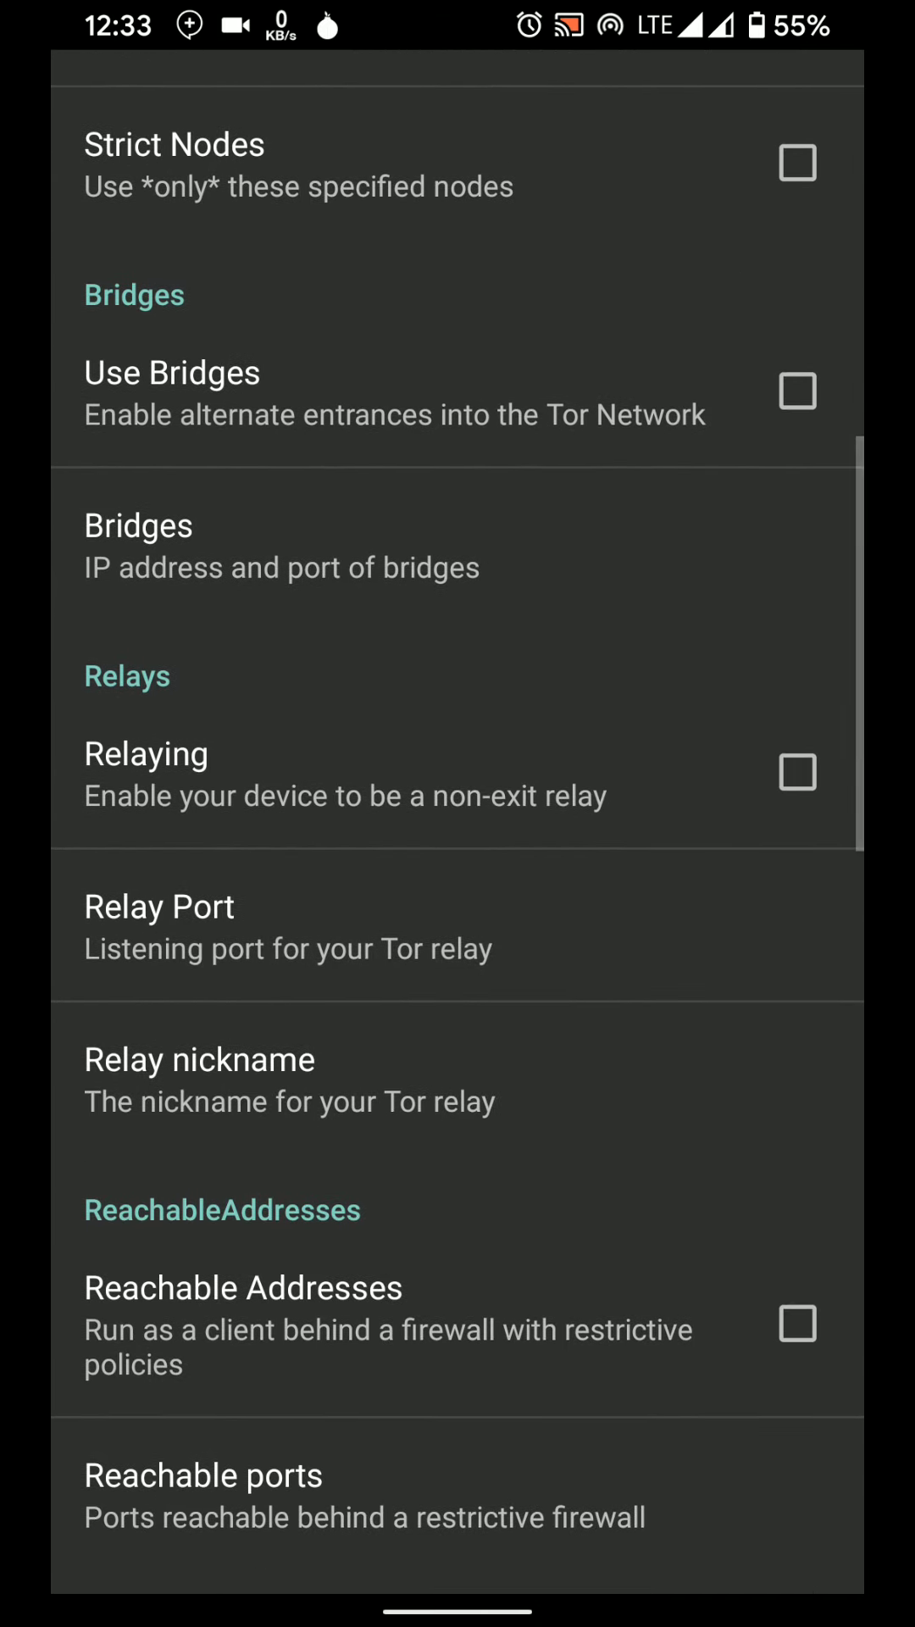
scroll(458, 814, down, 8)
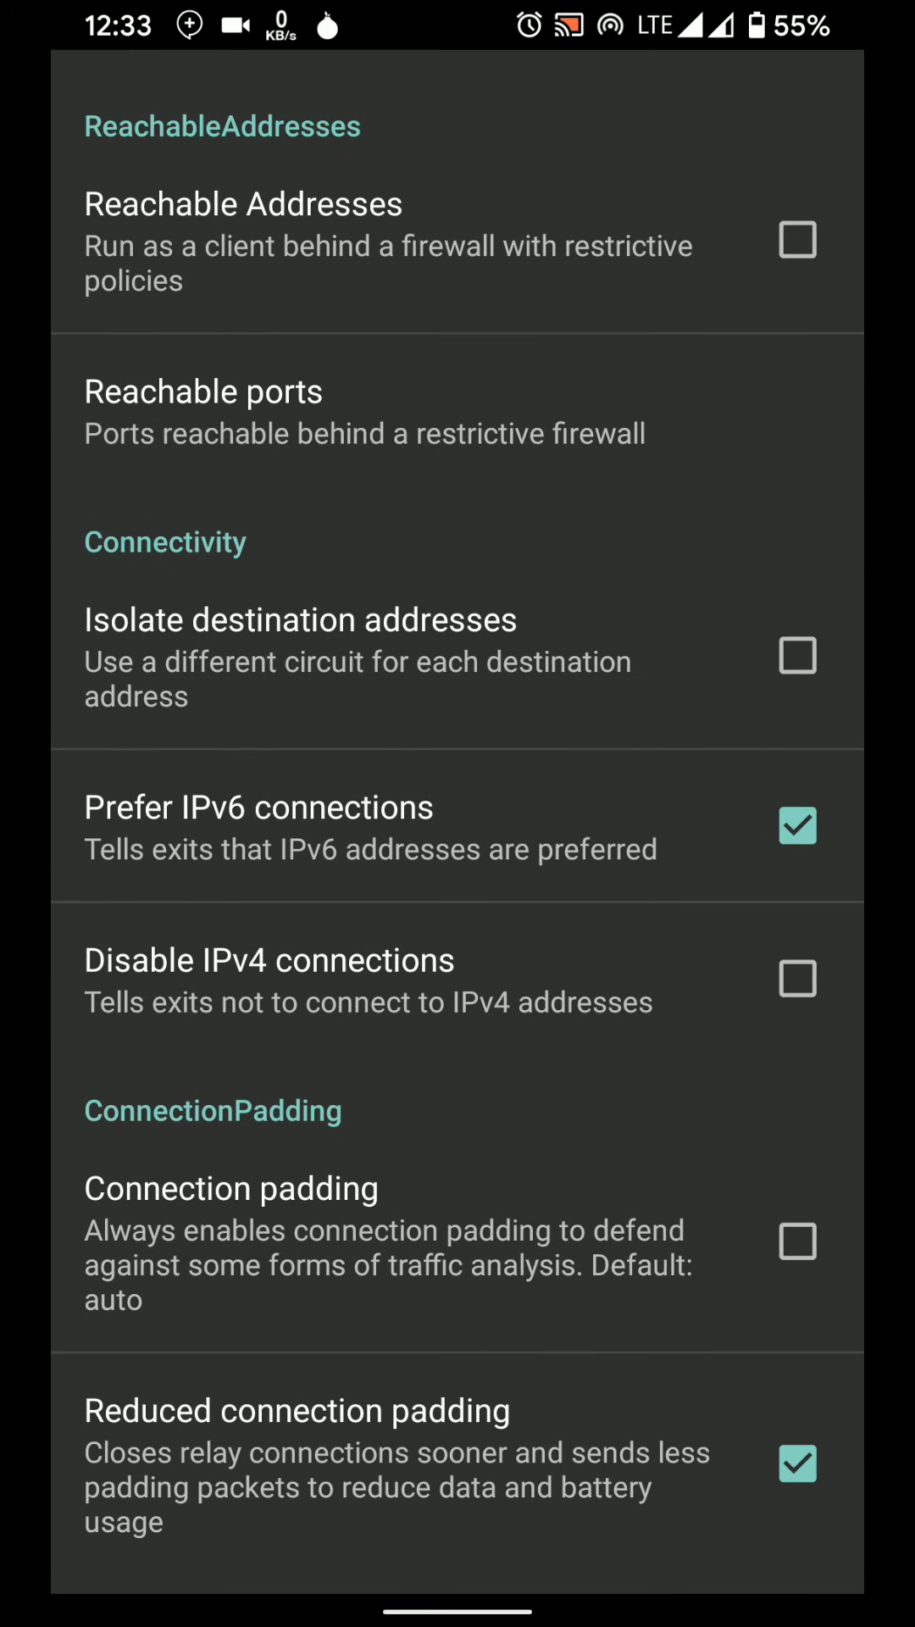
scroll(458, 814, down, 8)
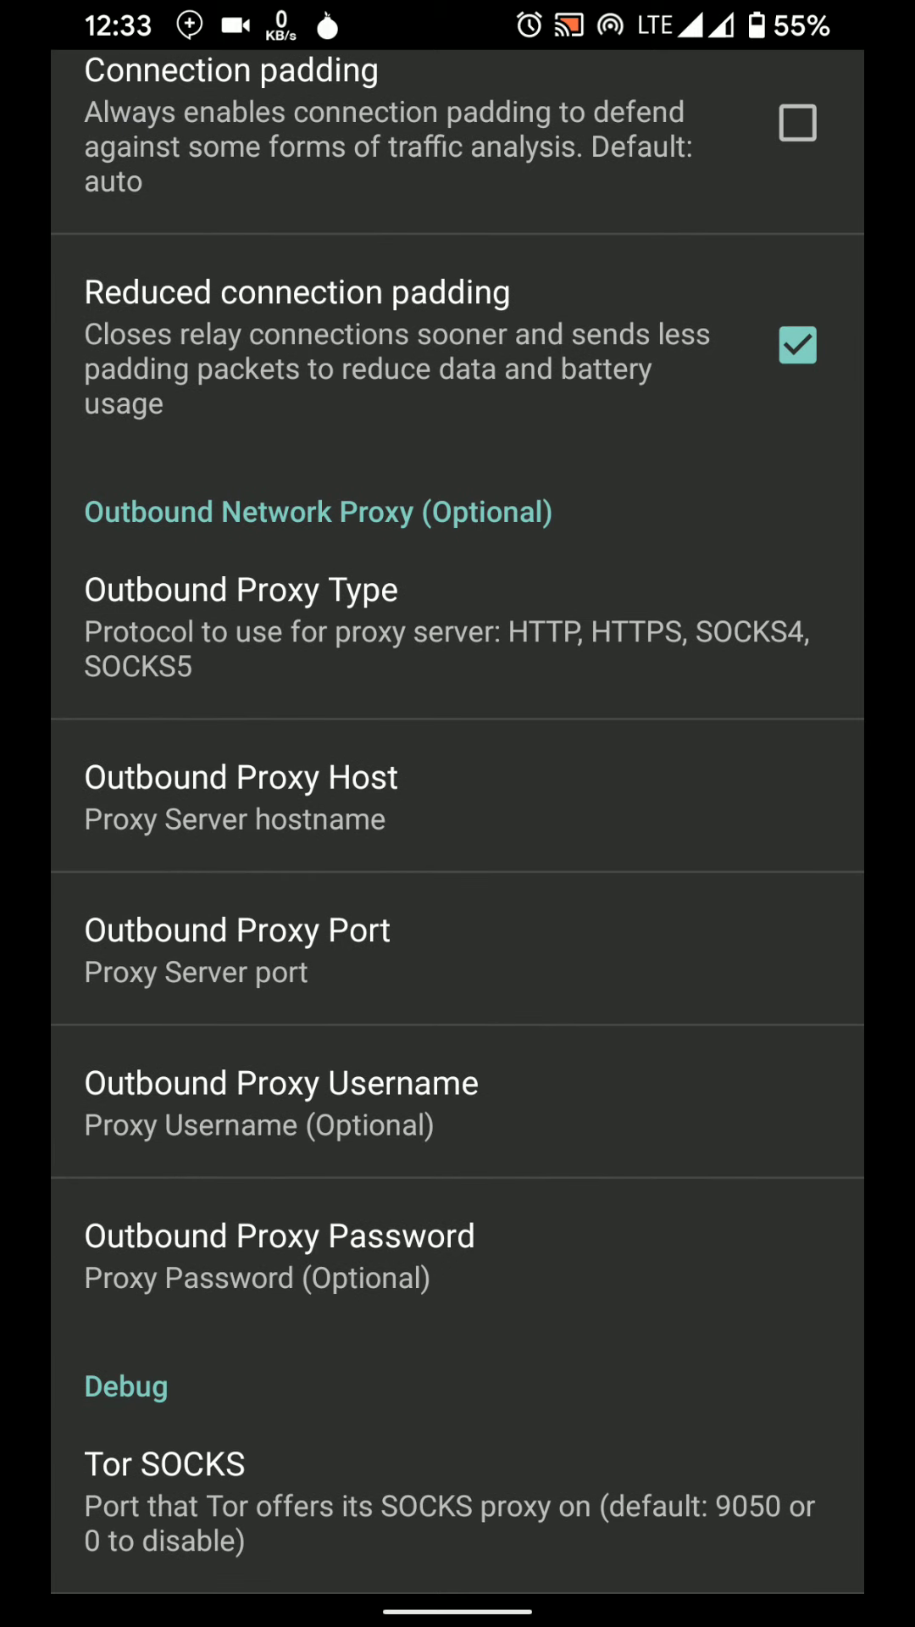
scroll(457, 814, down, 8)
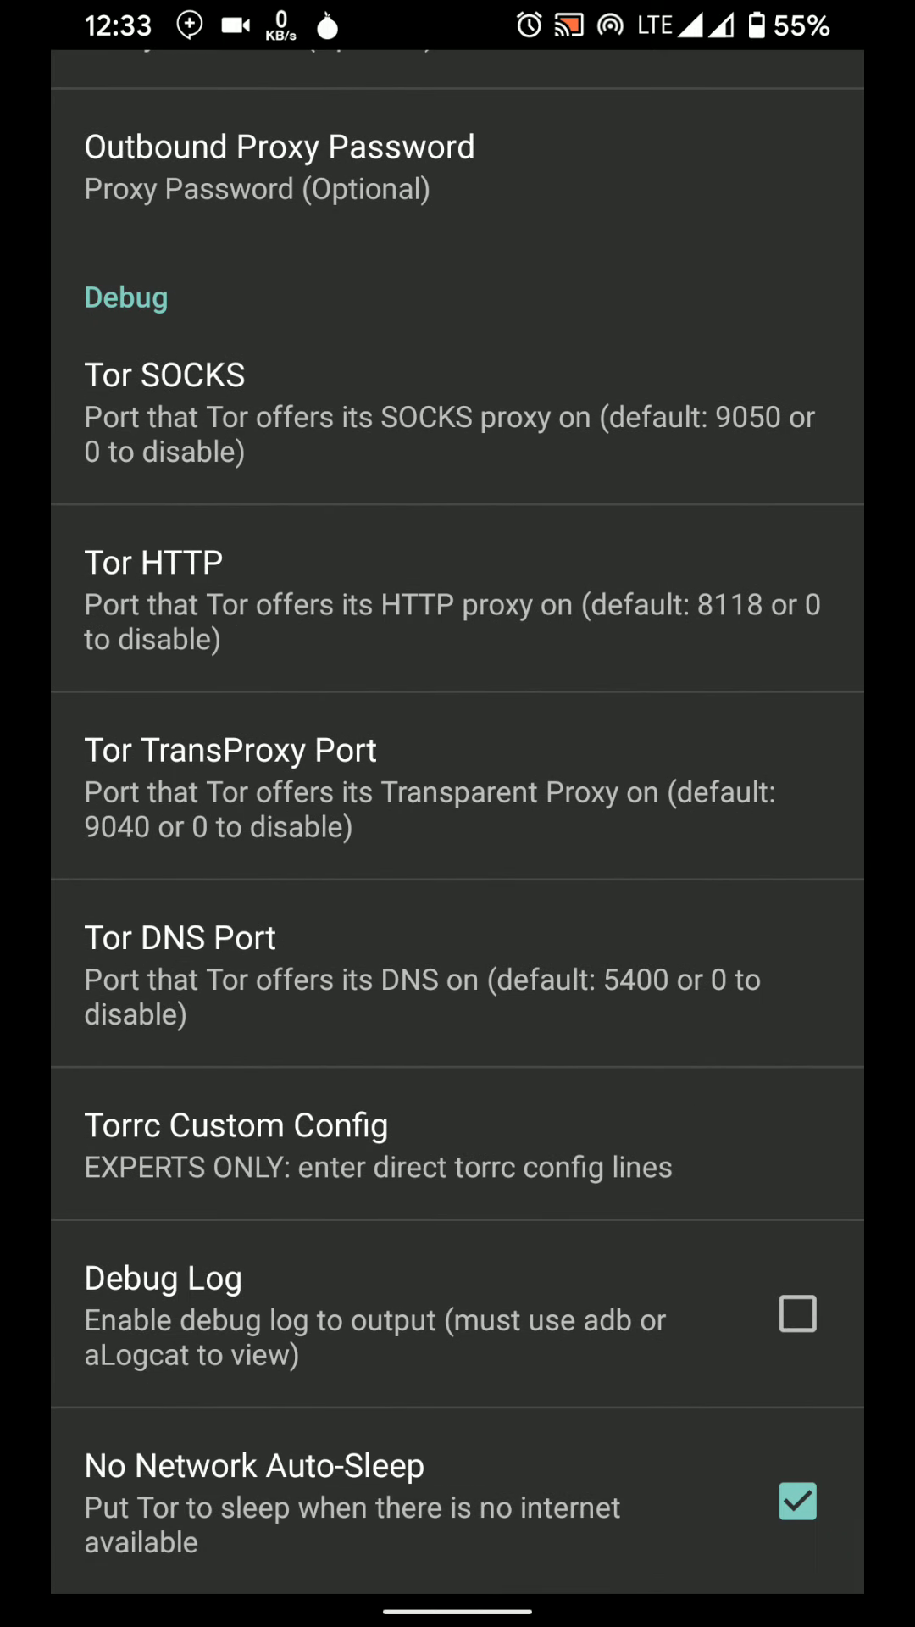
drag(908, 877, 801, 878)
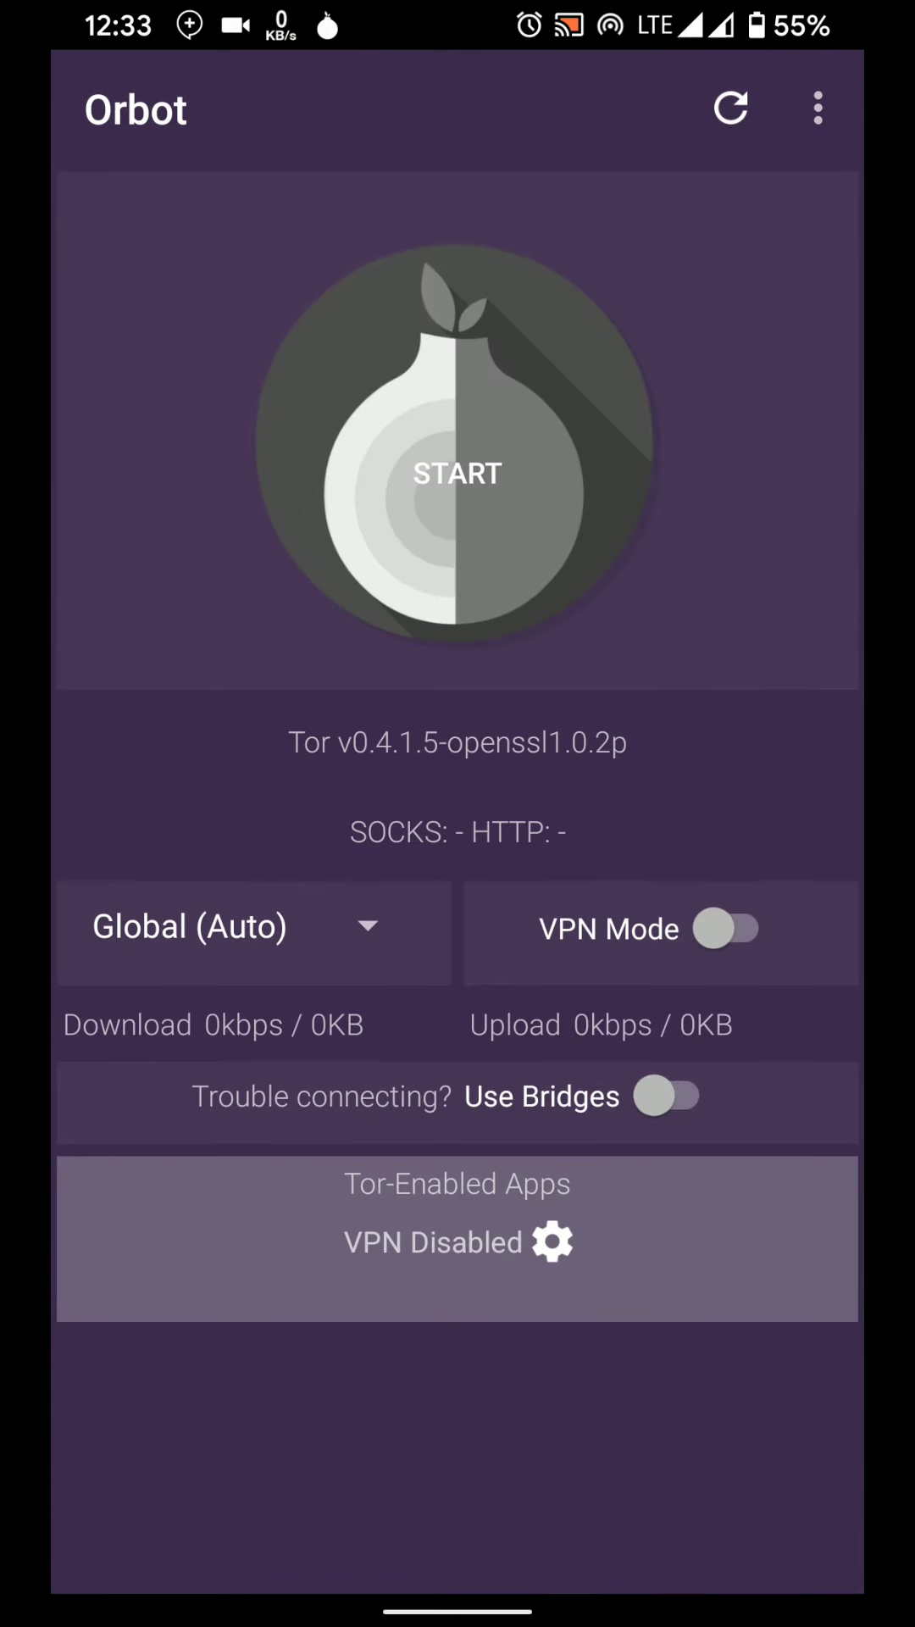
Exit Orbot and open Tor Browser's full details from the orbot search results
click(817, 110)
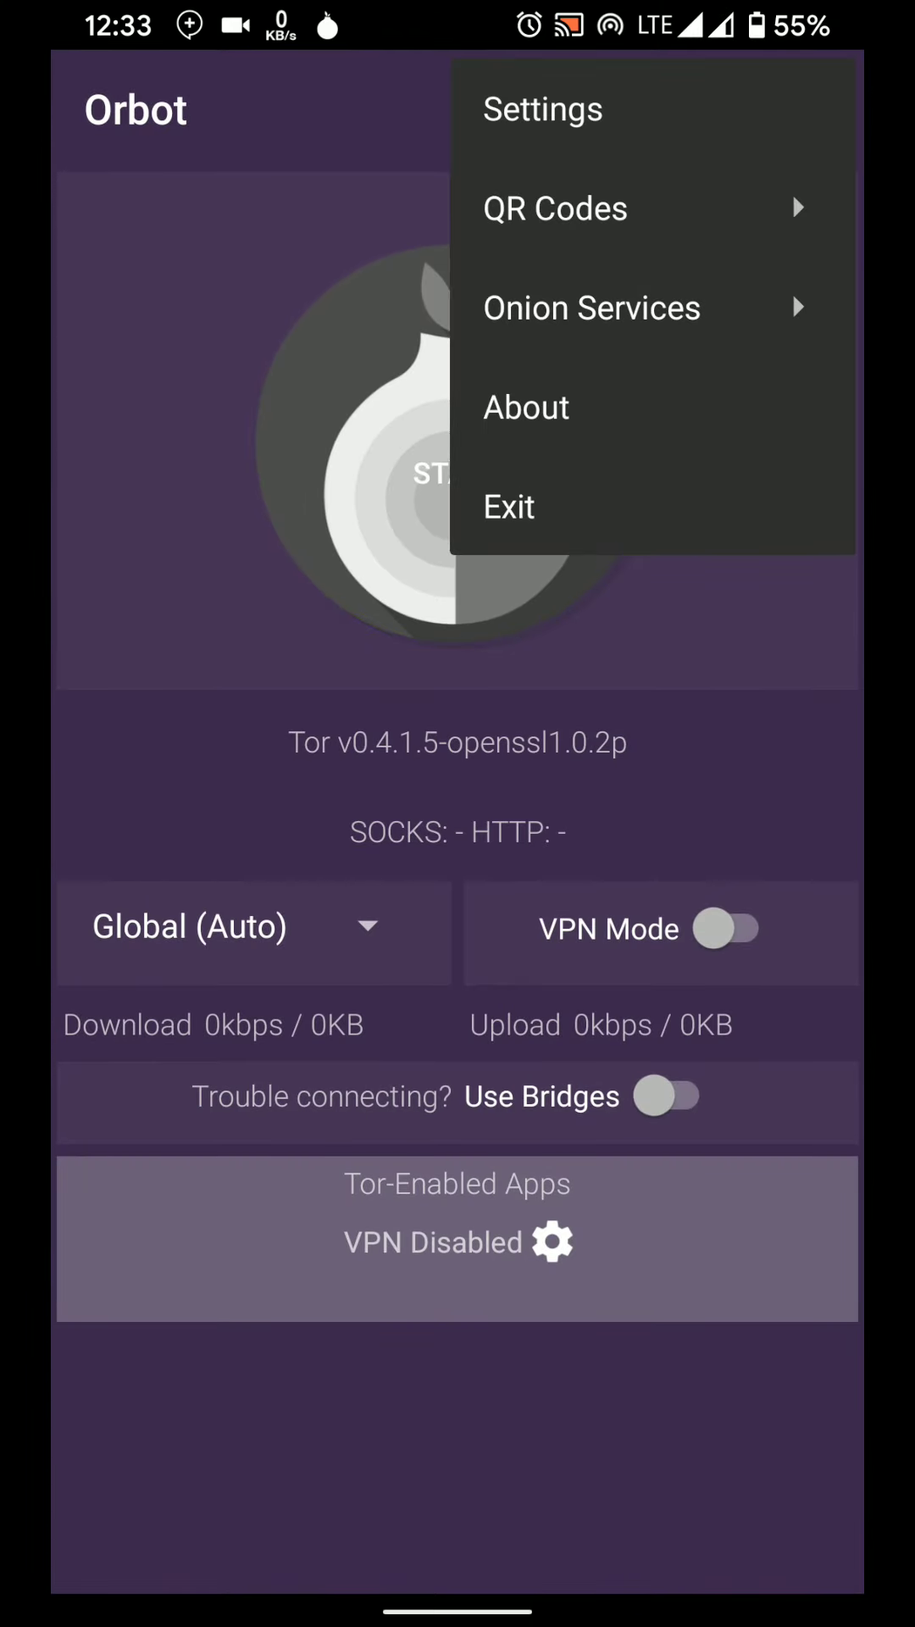
click(509, 506)
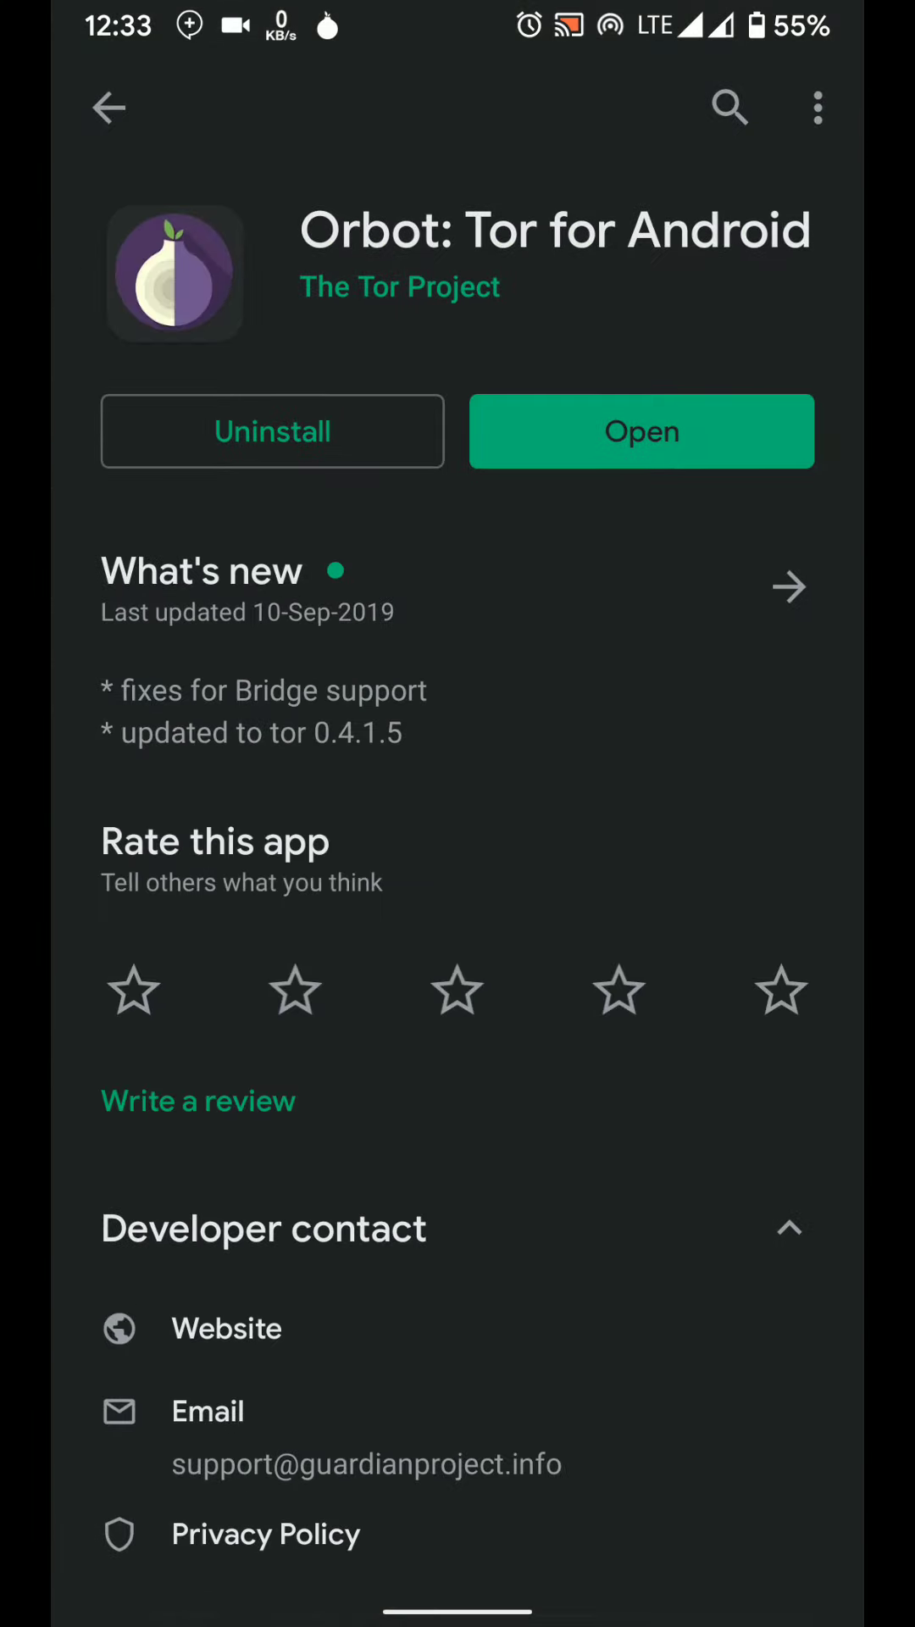
drag(910, 610, 801, 611)
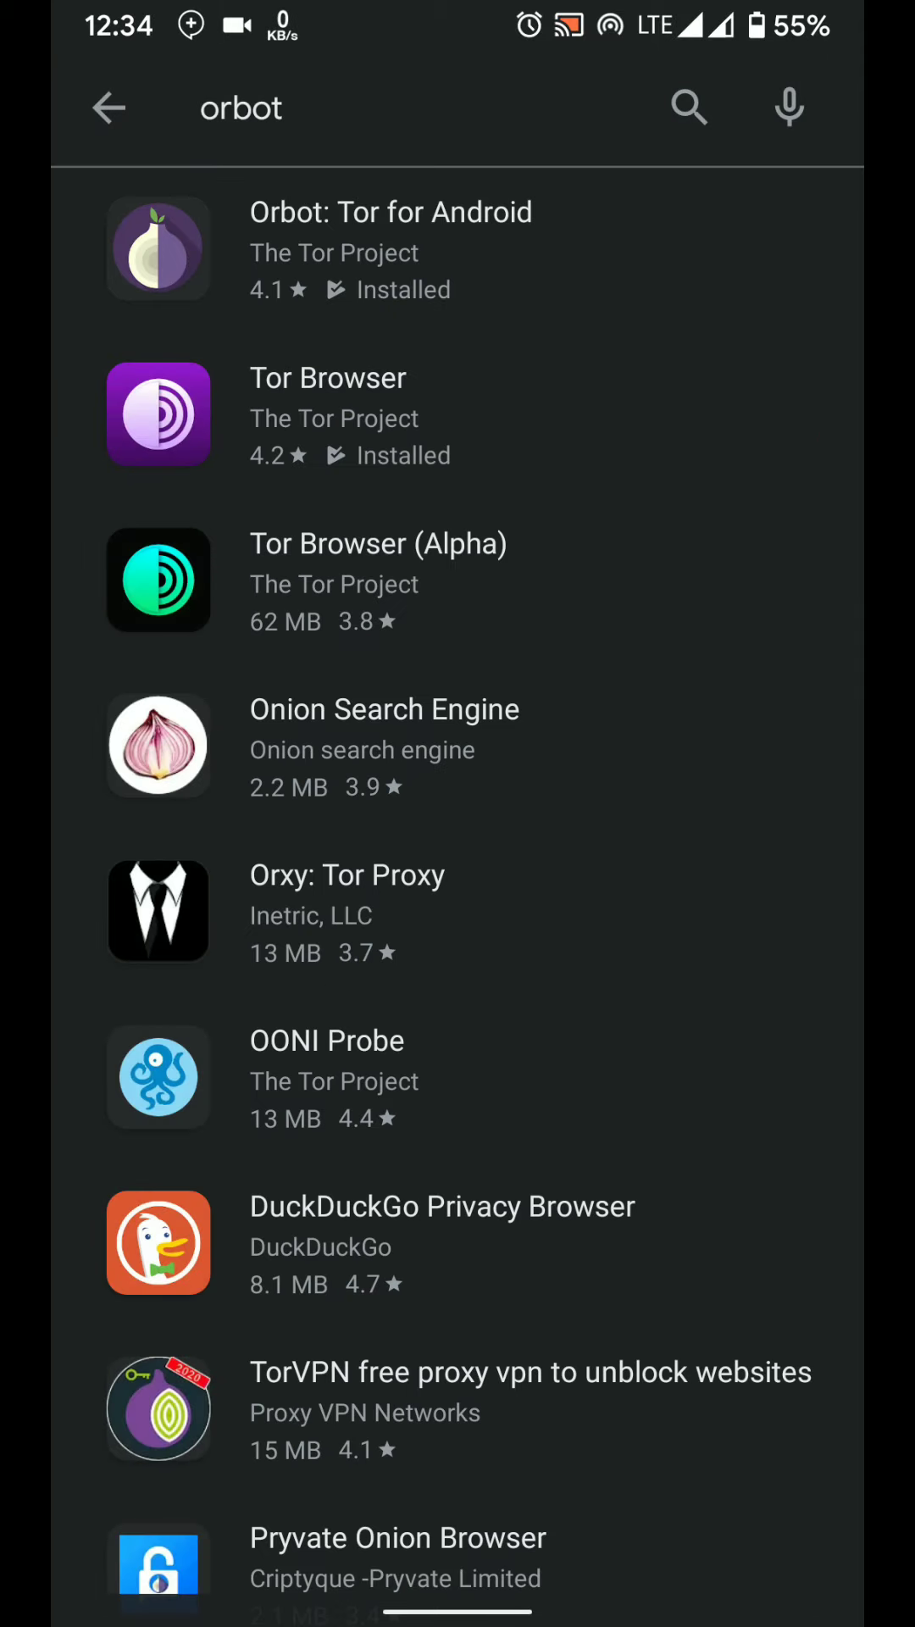
click(328, 413)
scroll(458, 890, down, 5)
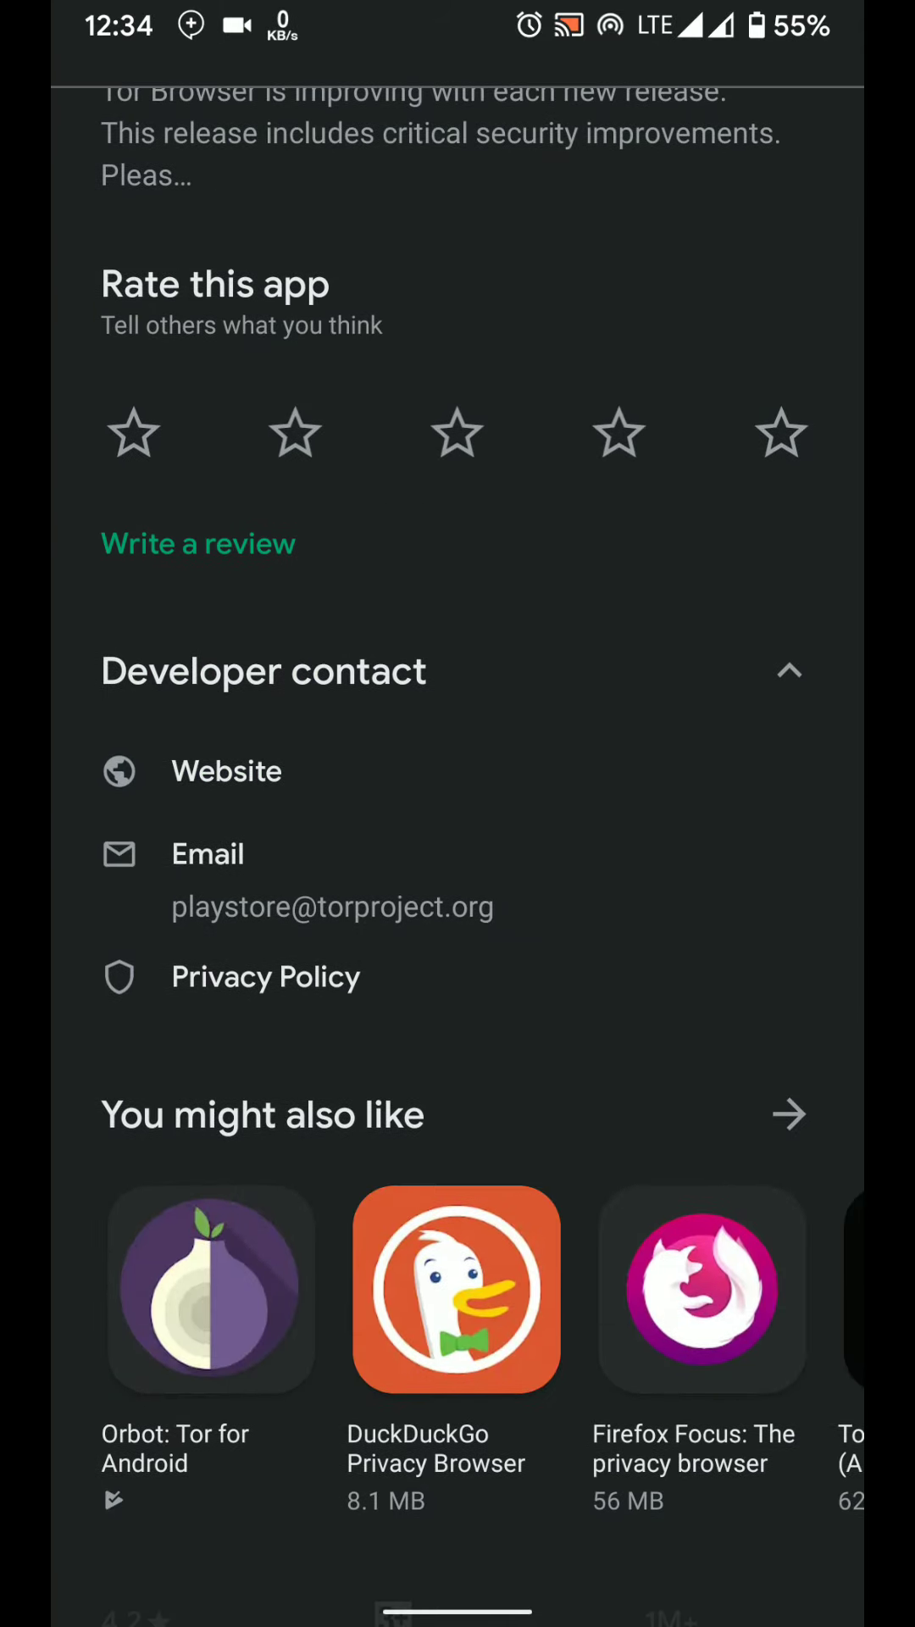
scroll(458, 890, up, 5)
click(789, 586)
scroll(457, 890, down, 5)
scroll(458, 891, down, 5)
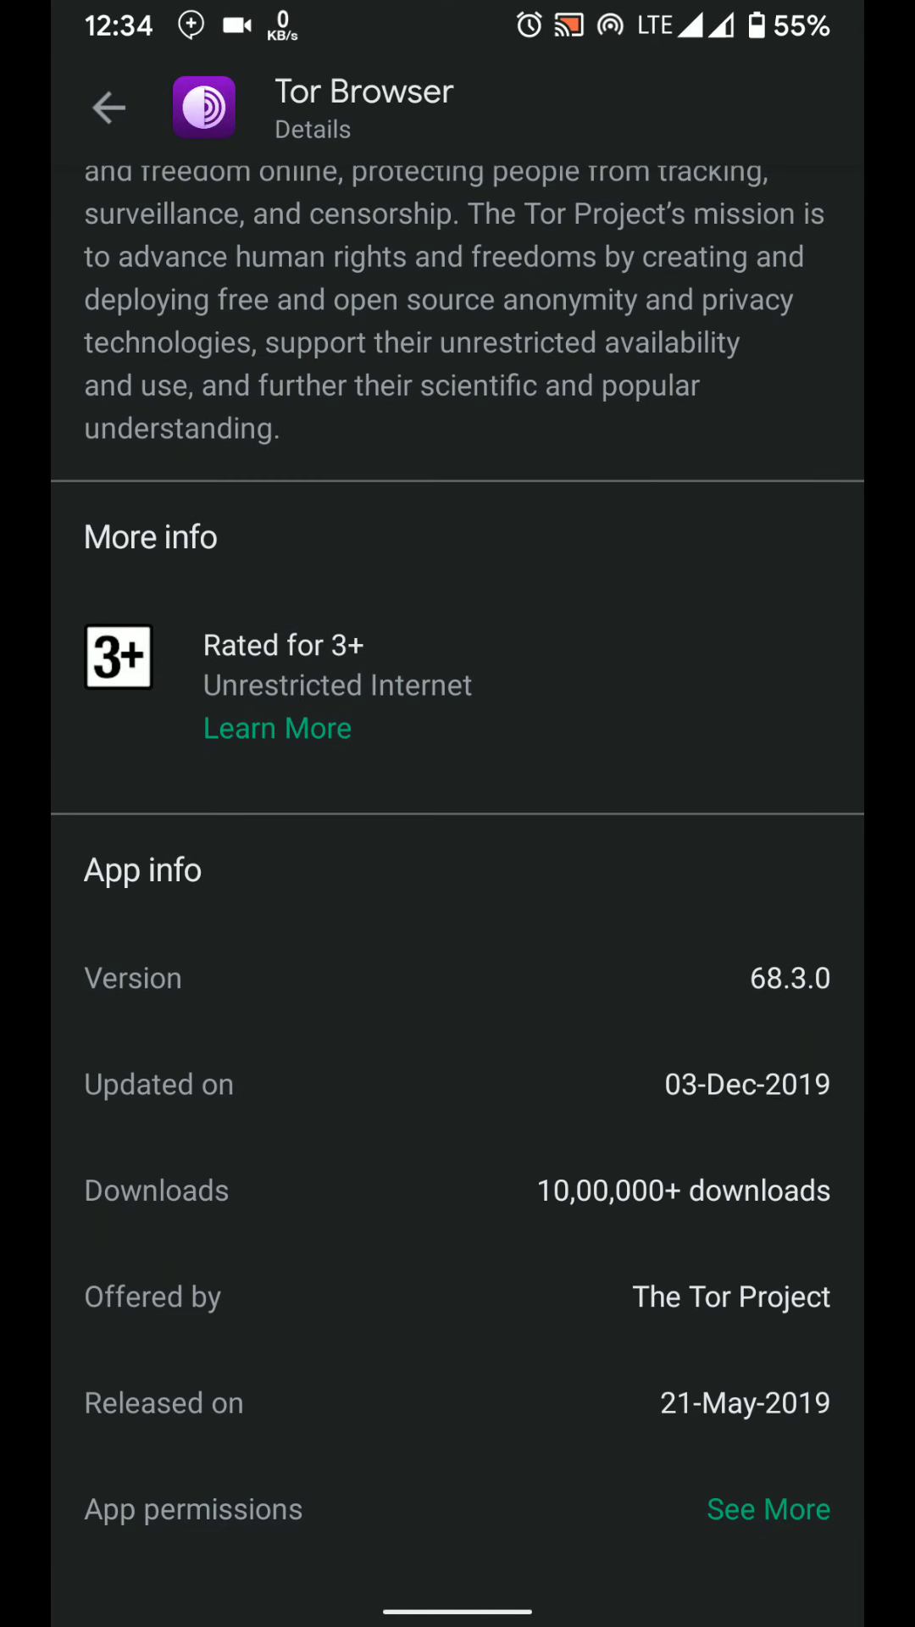